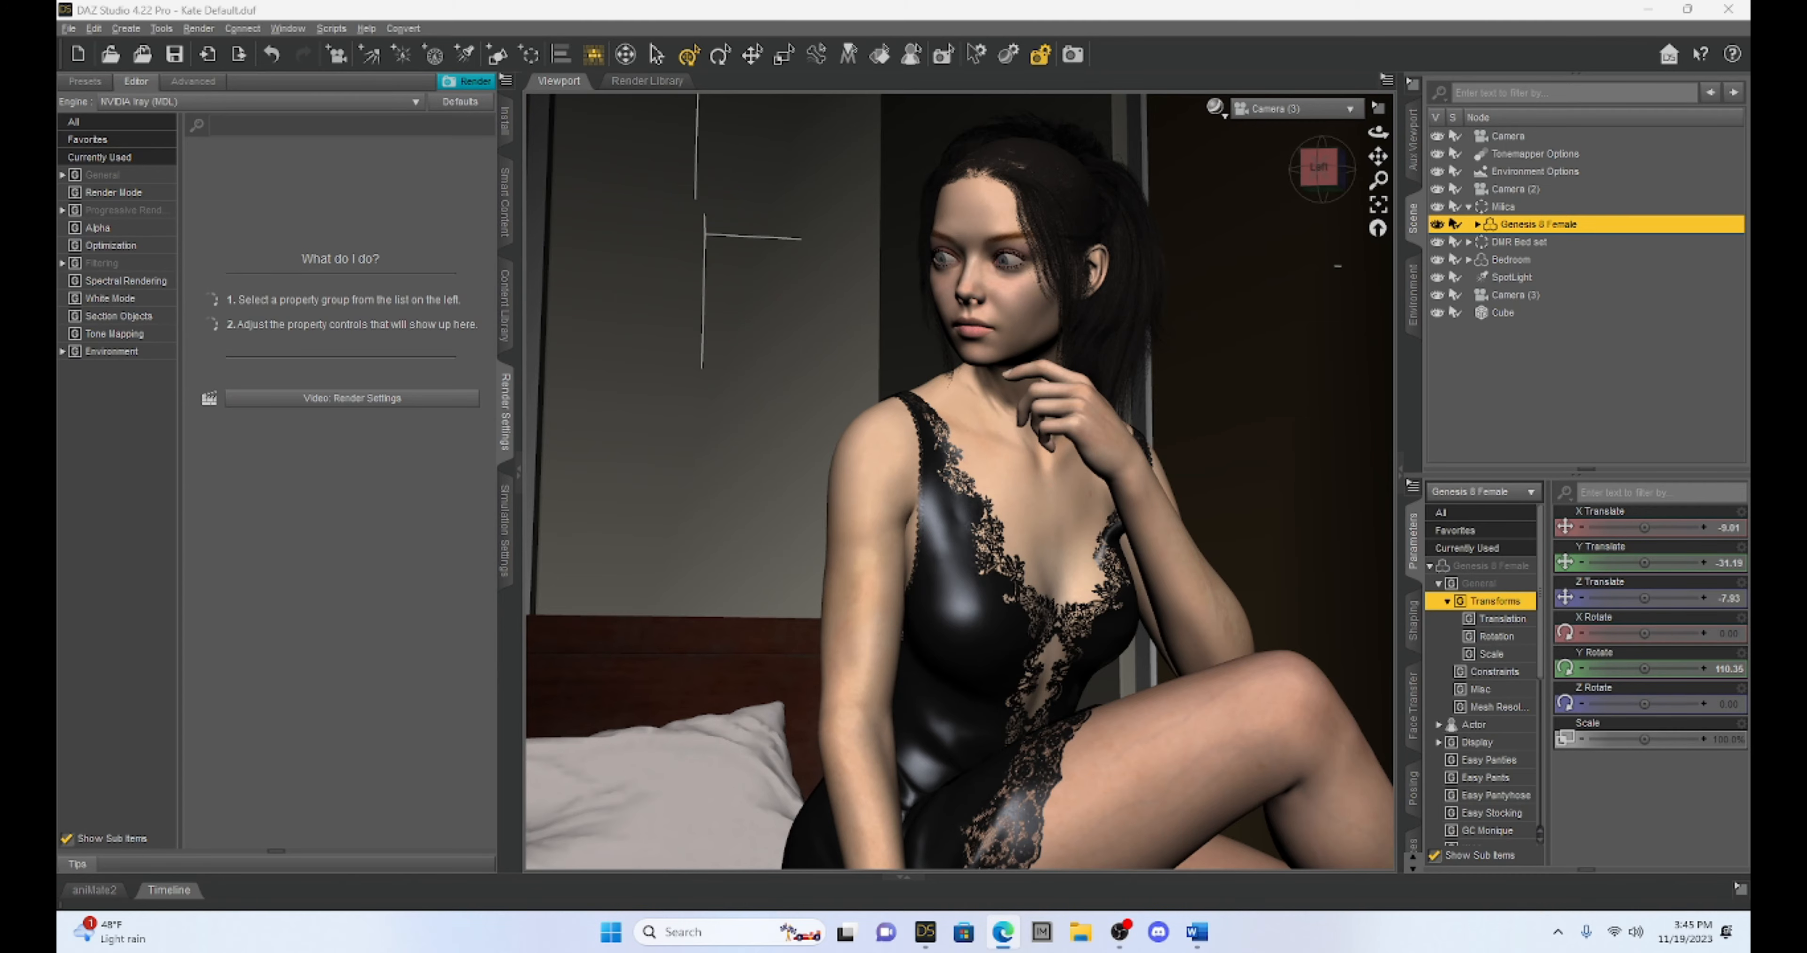
Bring up the browser window full size and look through the Daz 3D store results for godrays
left_click_drag(1750, 43, 905, 63)
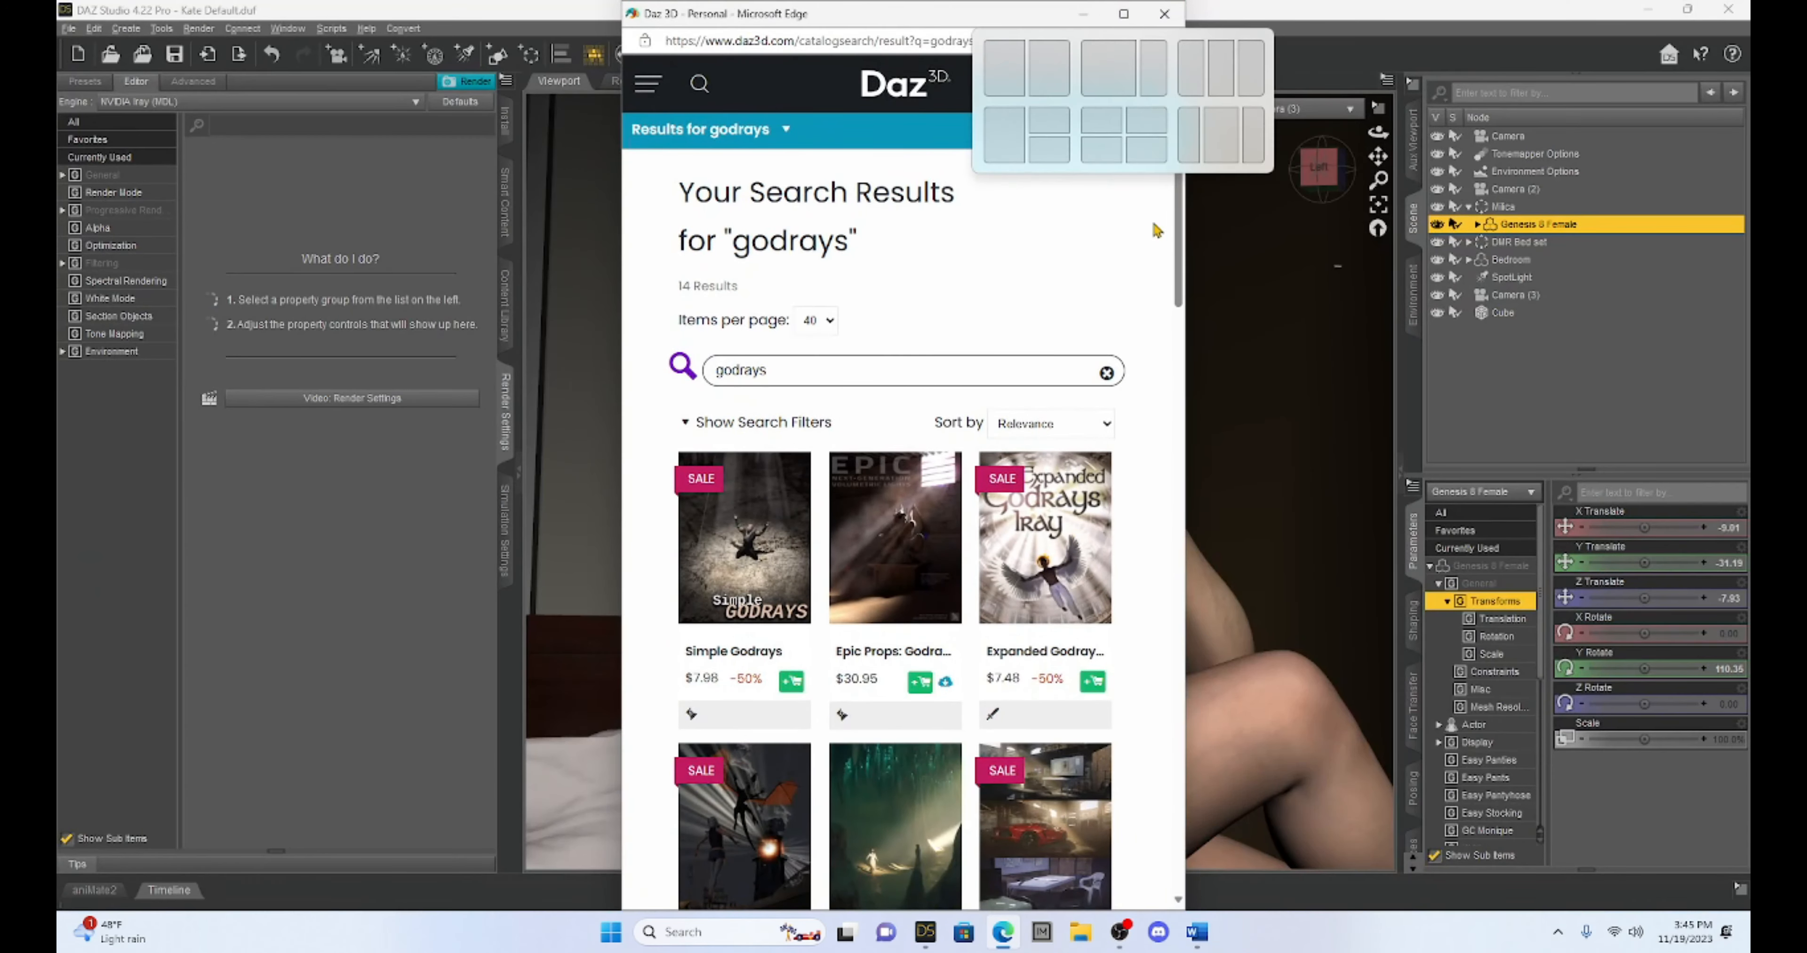
left_click(1124, 15)
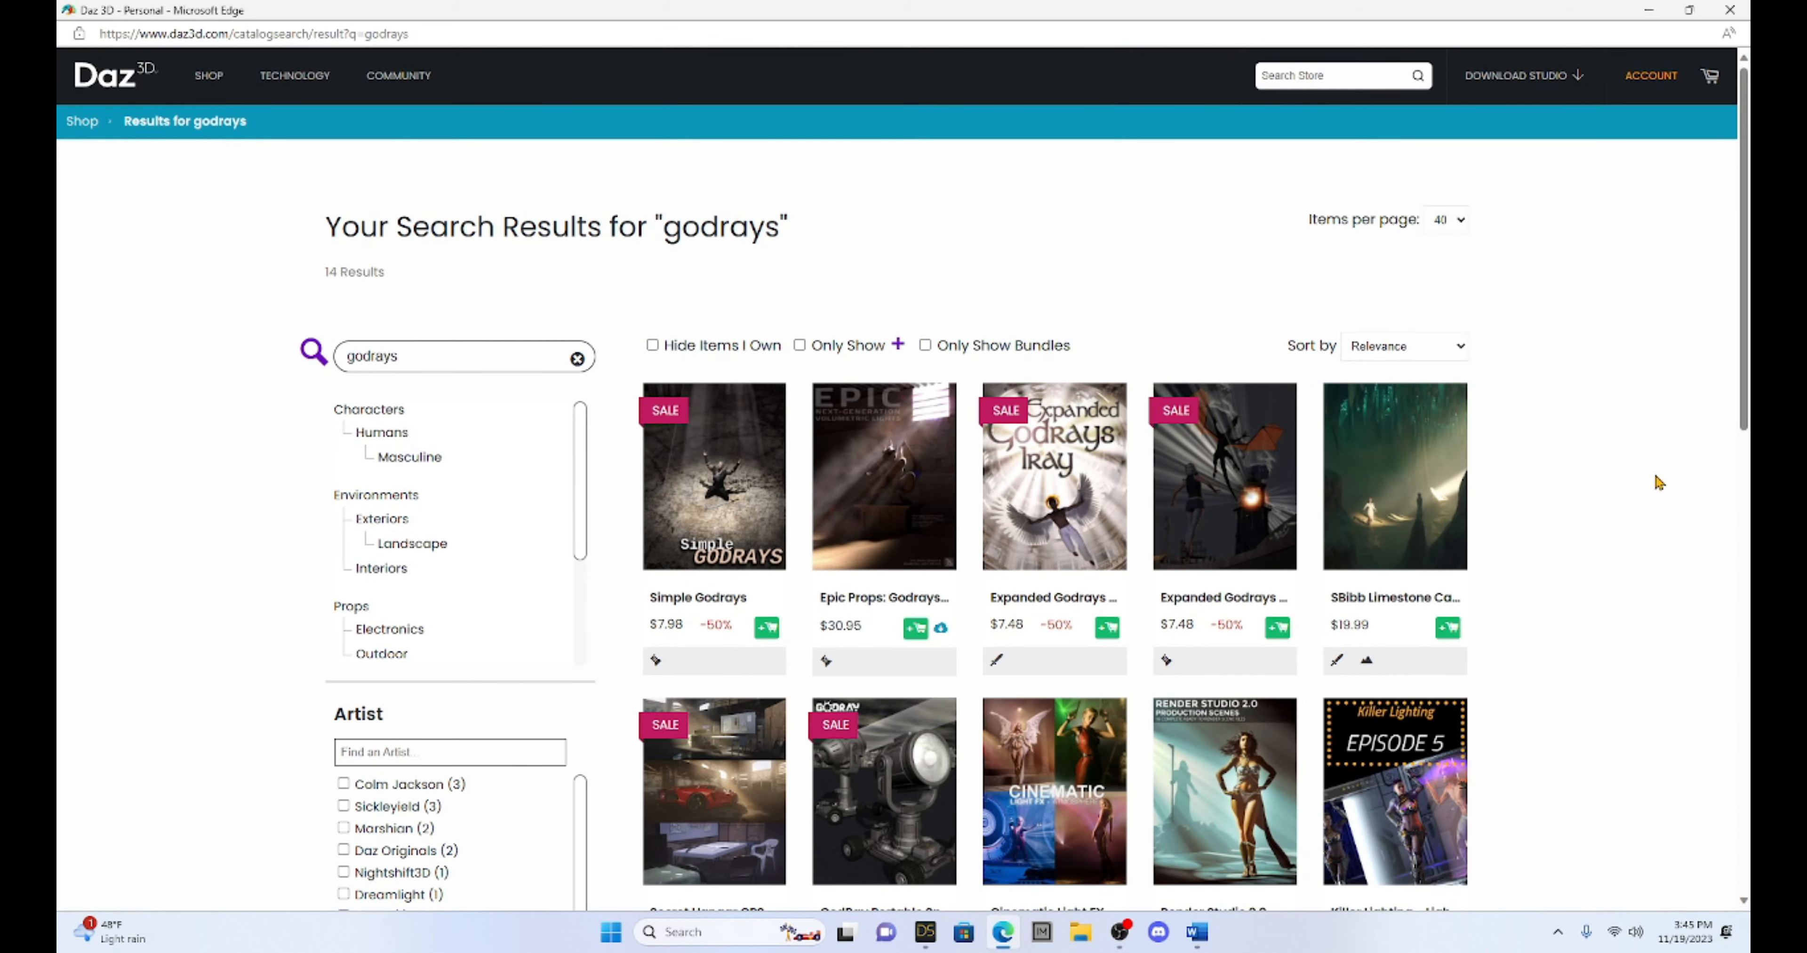
scroll(1658, 495, "down", 2)
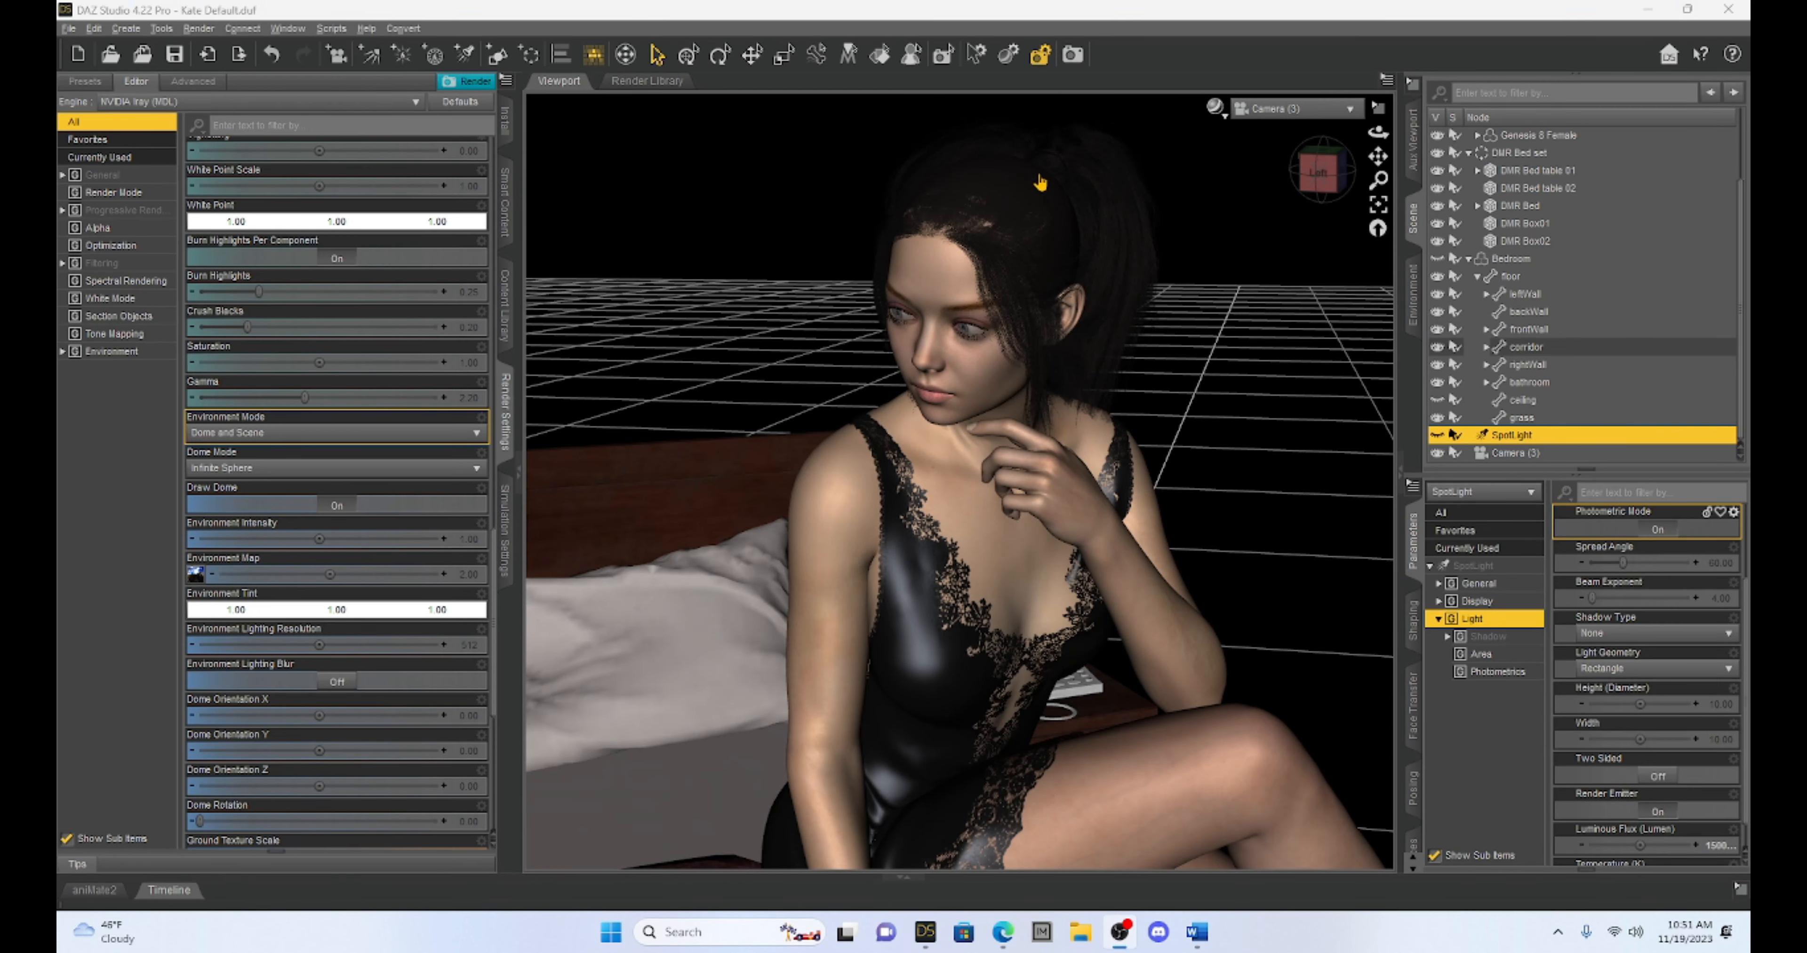
View the scene through Camera (2) and inspect the GB Bedroom Empty prop in the content library
left_click(1311, 123)
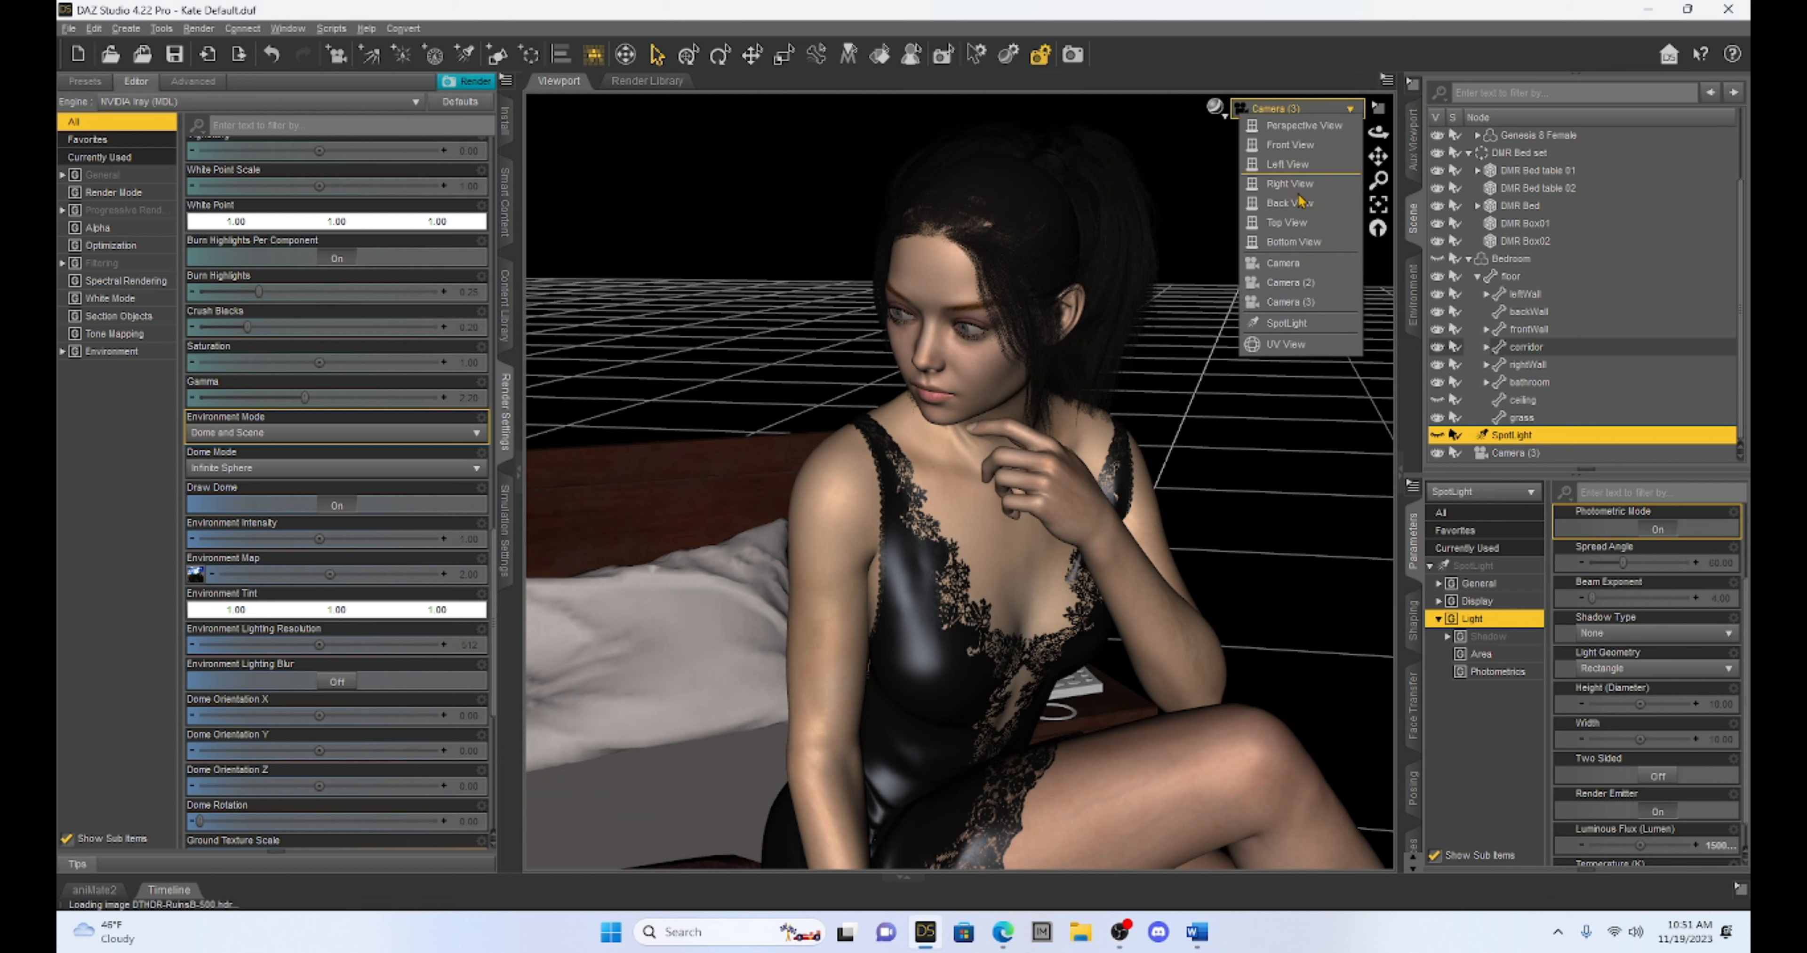
left_click(1314, 288)
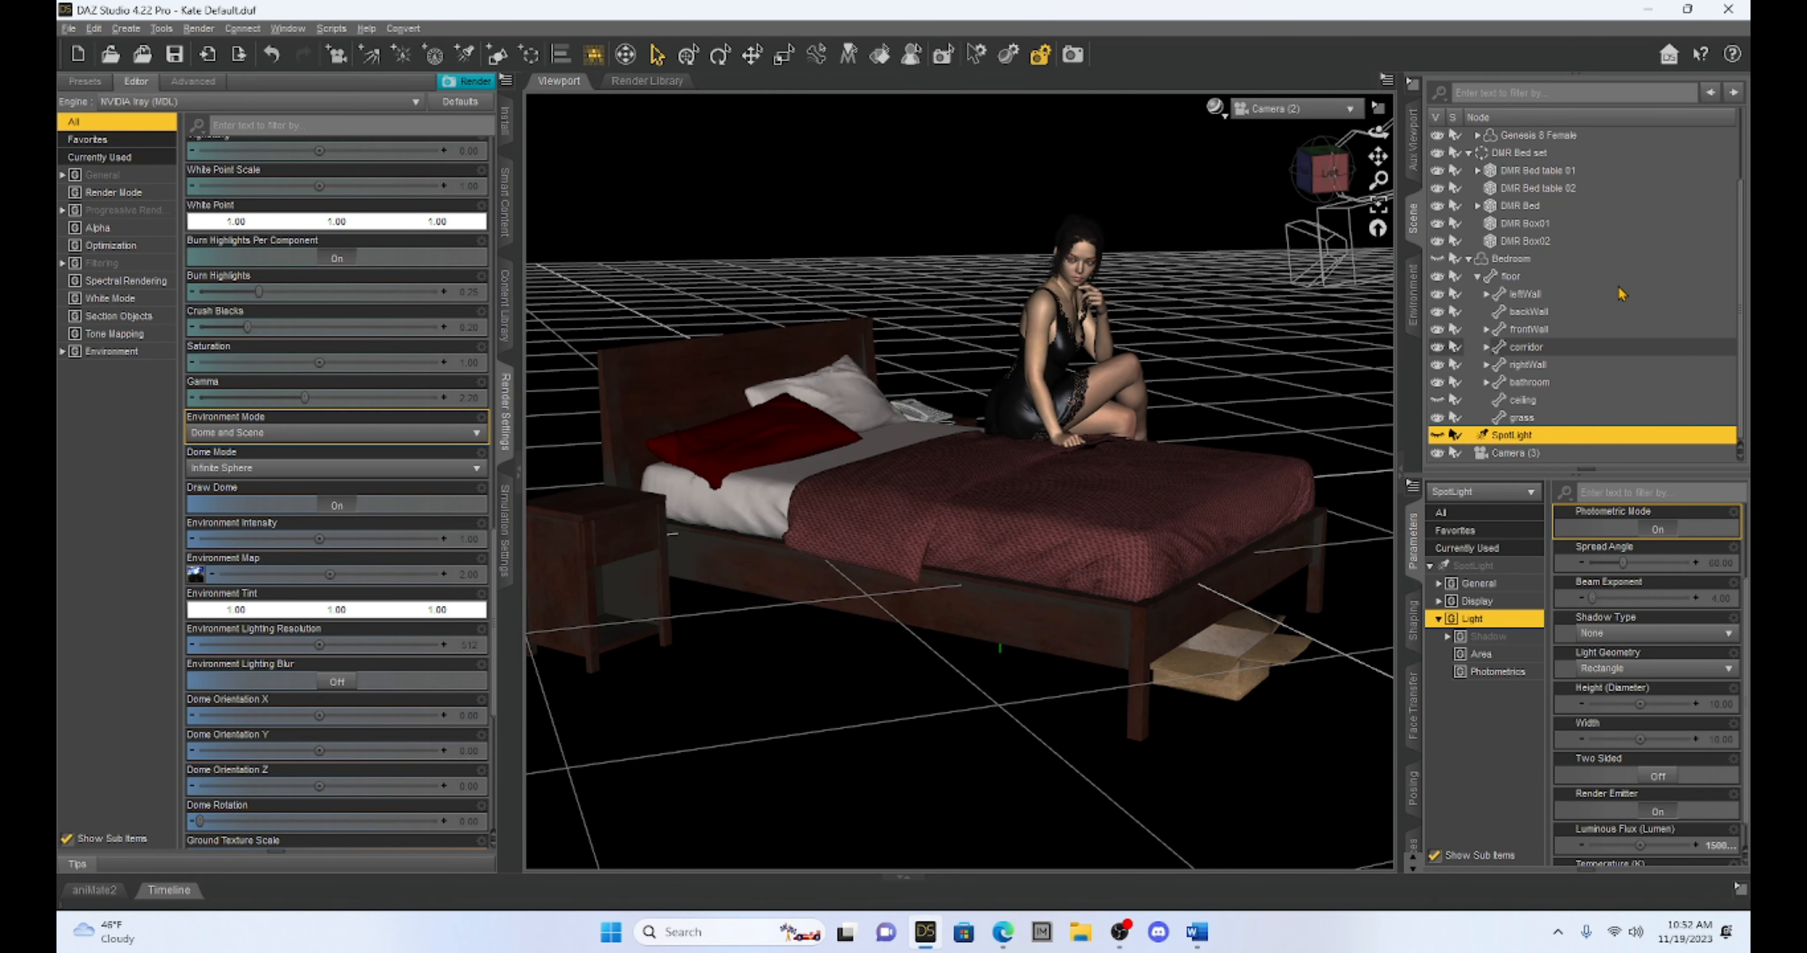
left_click(505, 312)
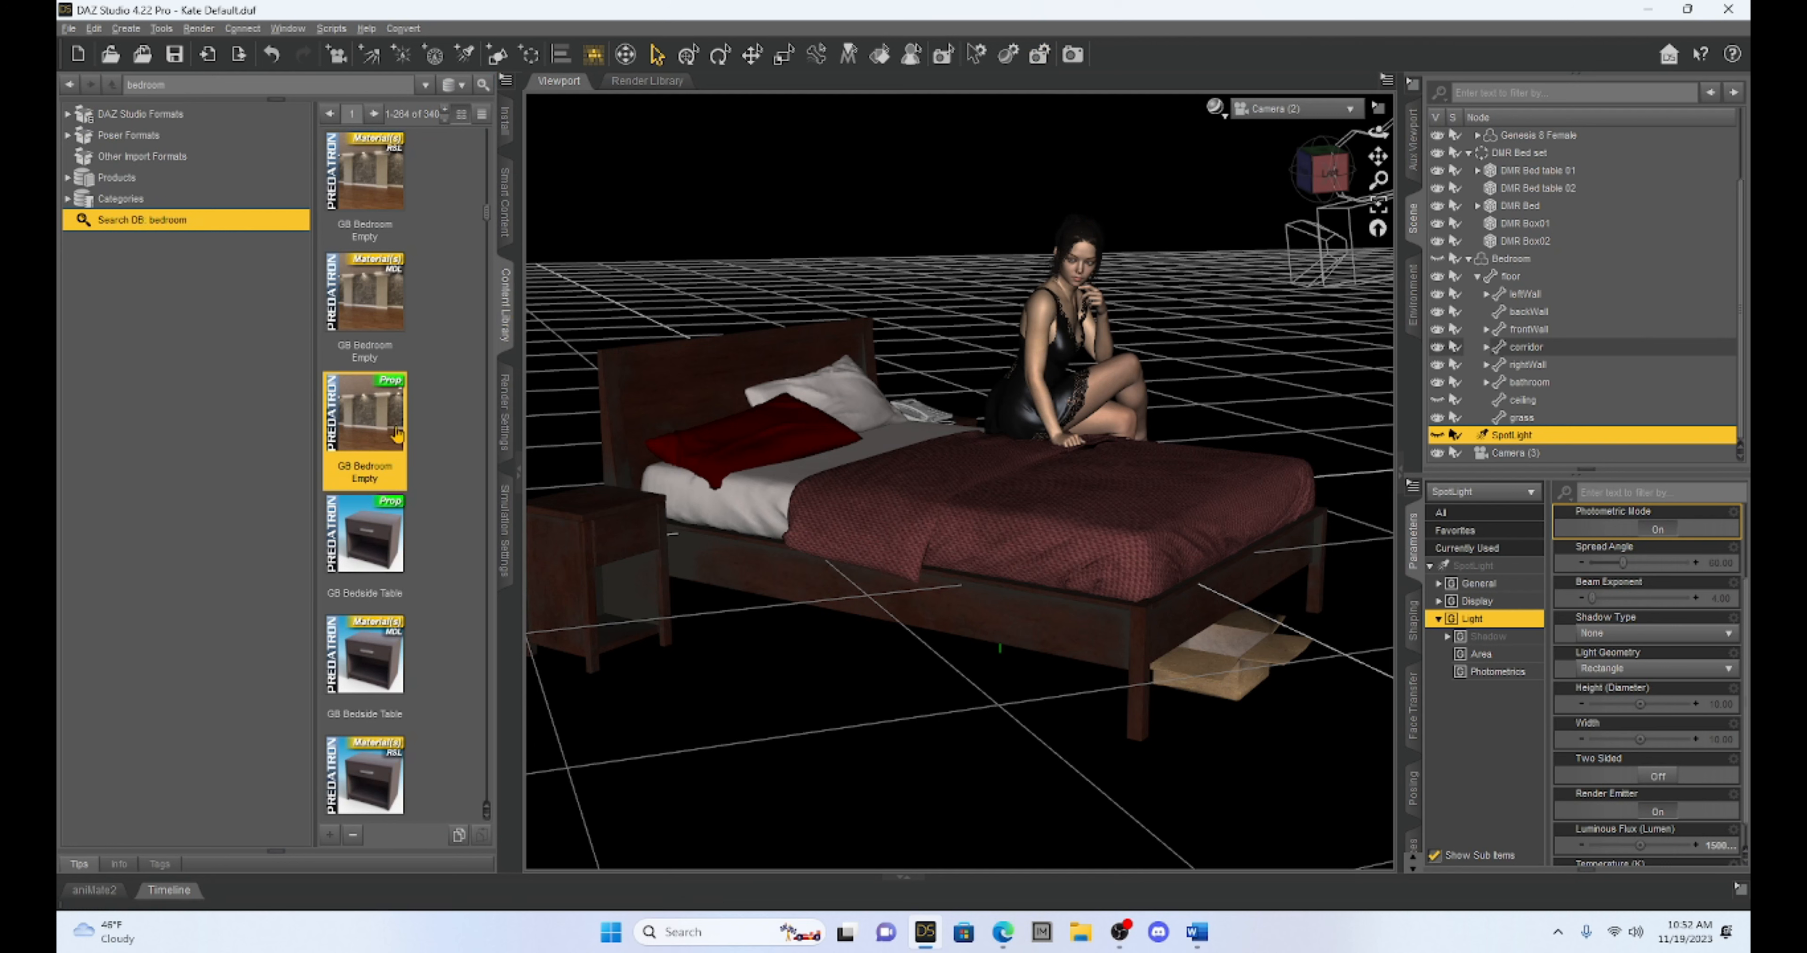
mouse_move(356, 421)
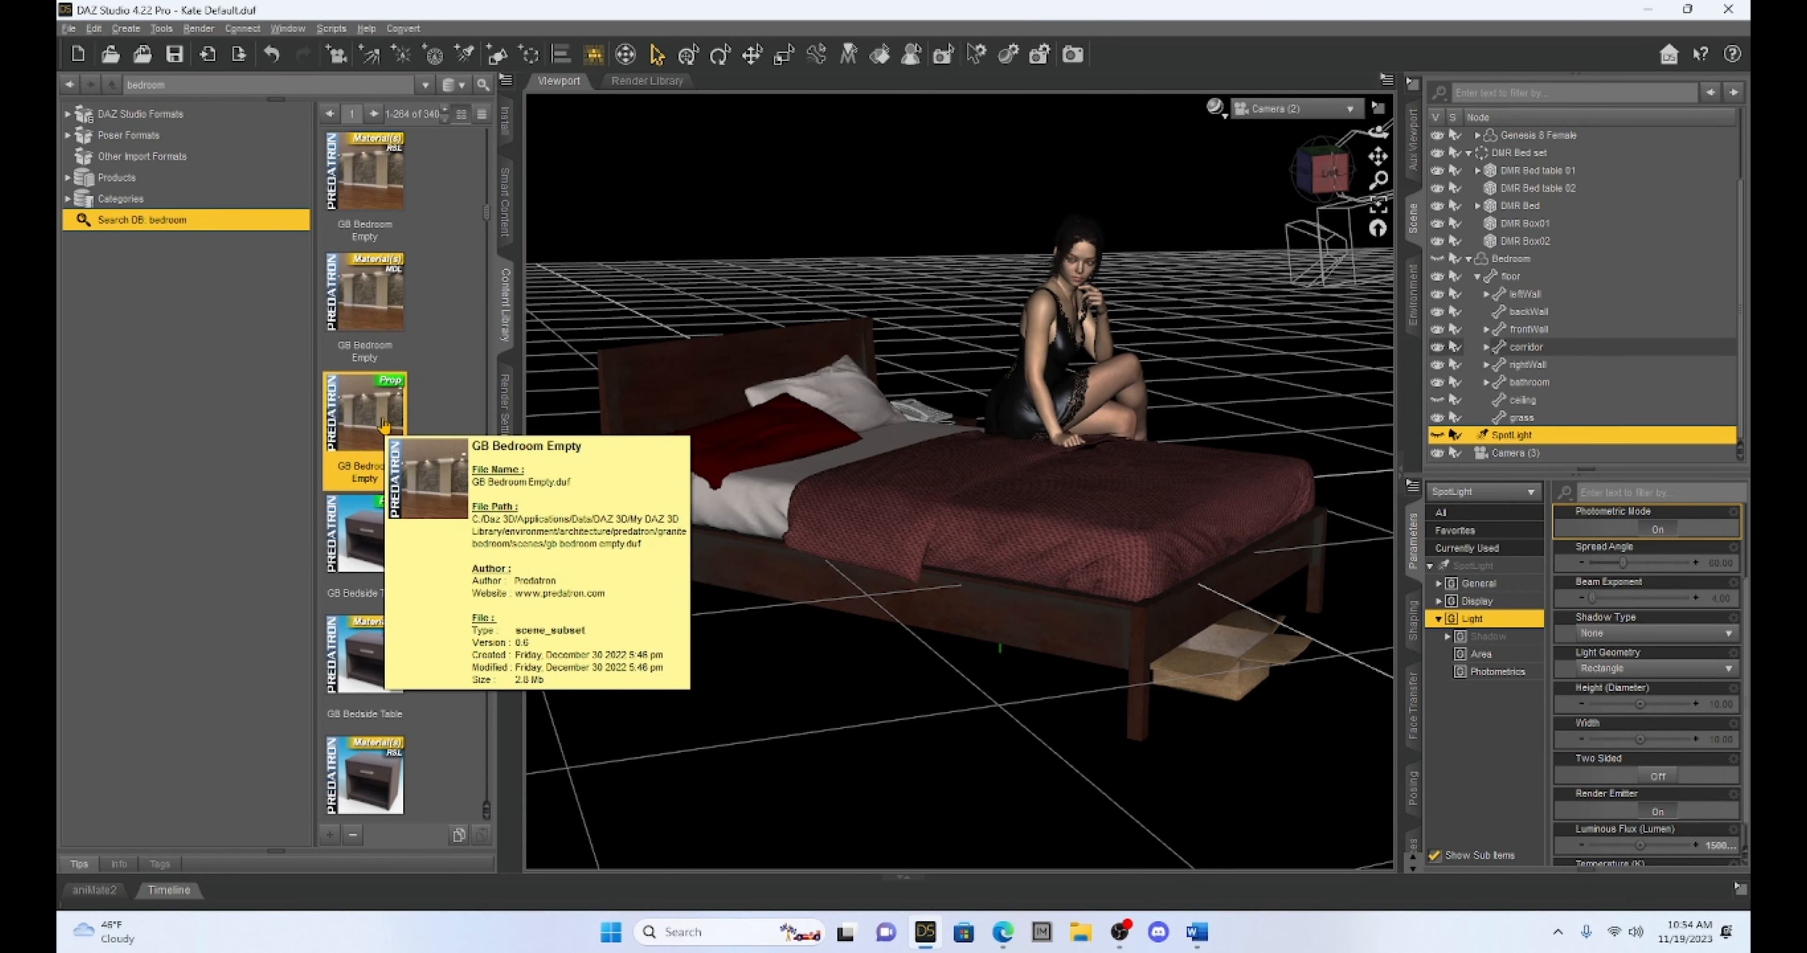
Look through the overview Camera and examine the whole bedroom from outside and above
left_click(1294, 109)
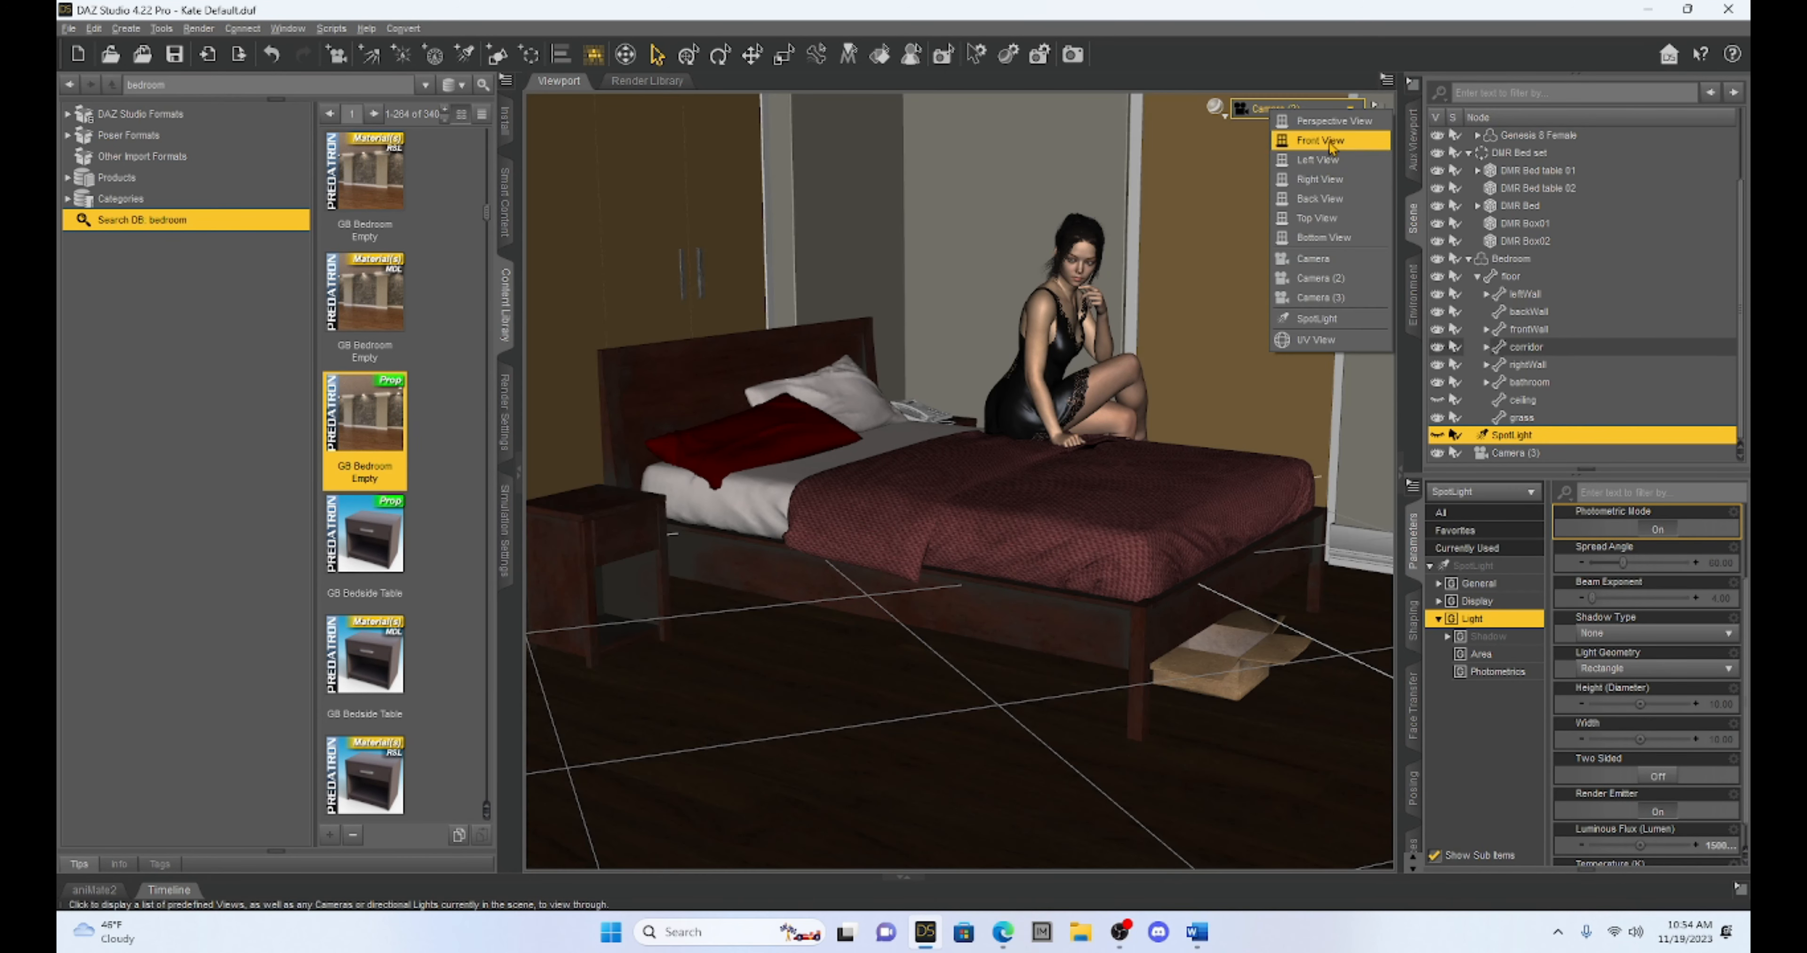
left_click(1319, 270)
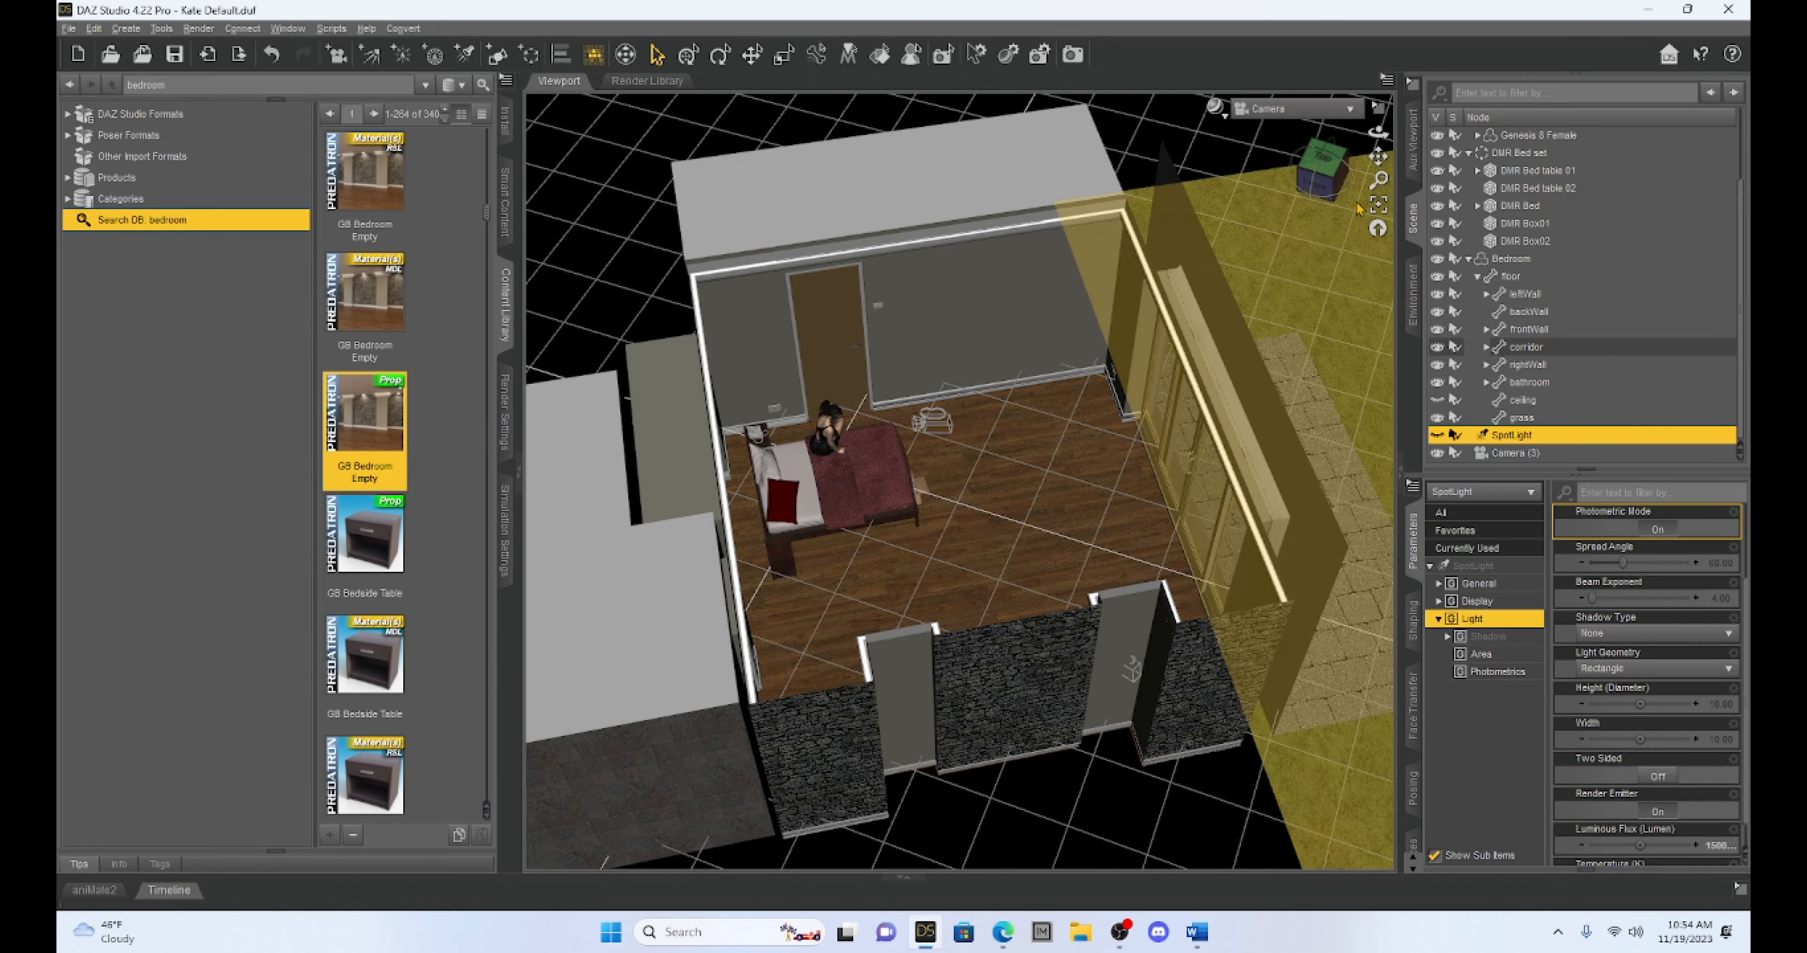
mouse_move(1343, 173)
left_mouse_down()
mouse_move(1238, 166)
mouse_move(1338, 179)
left_mouse_up()
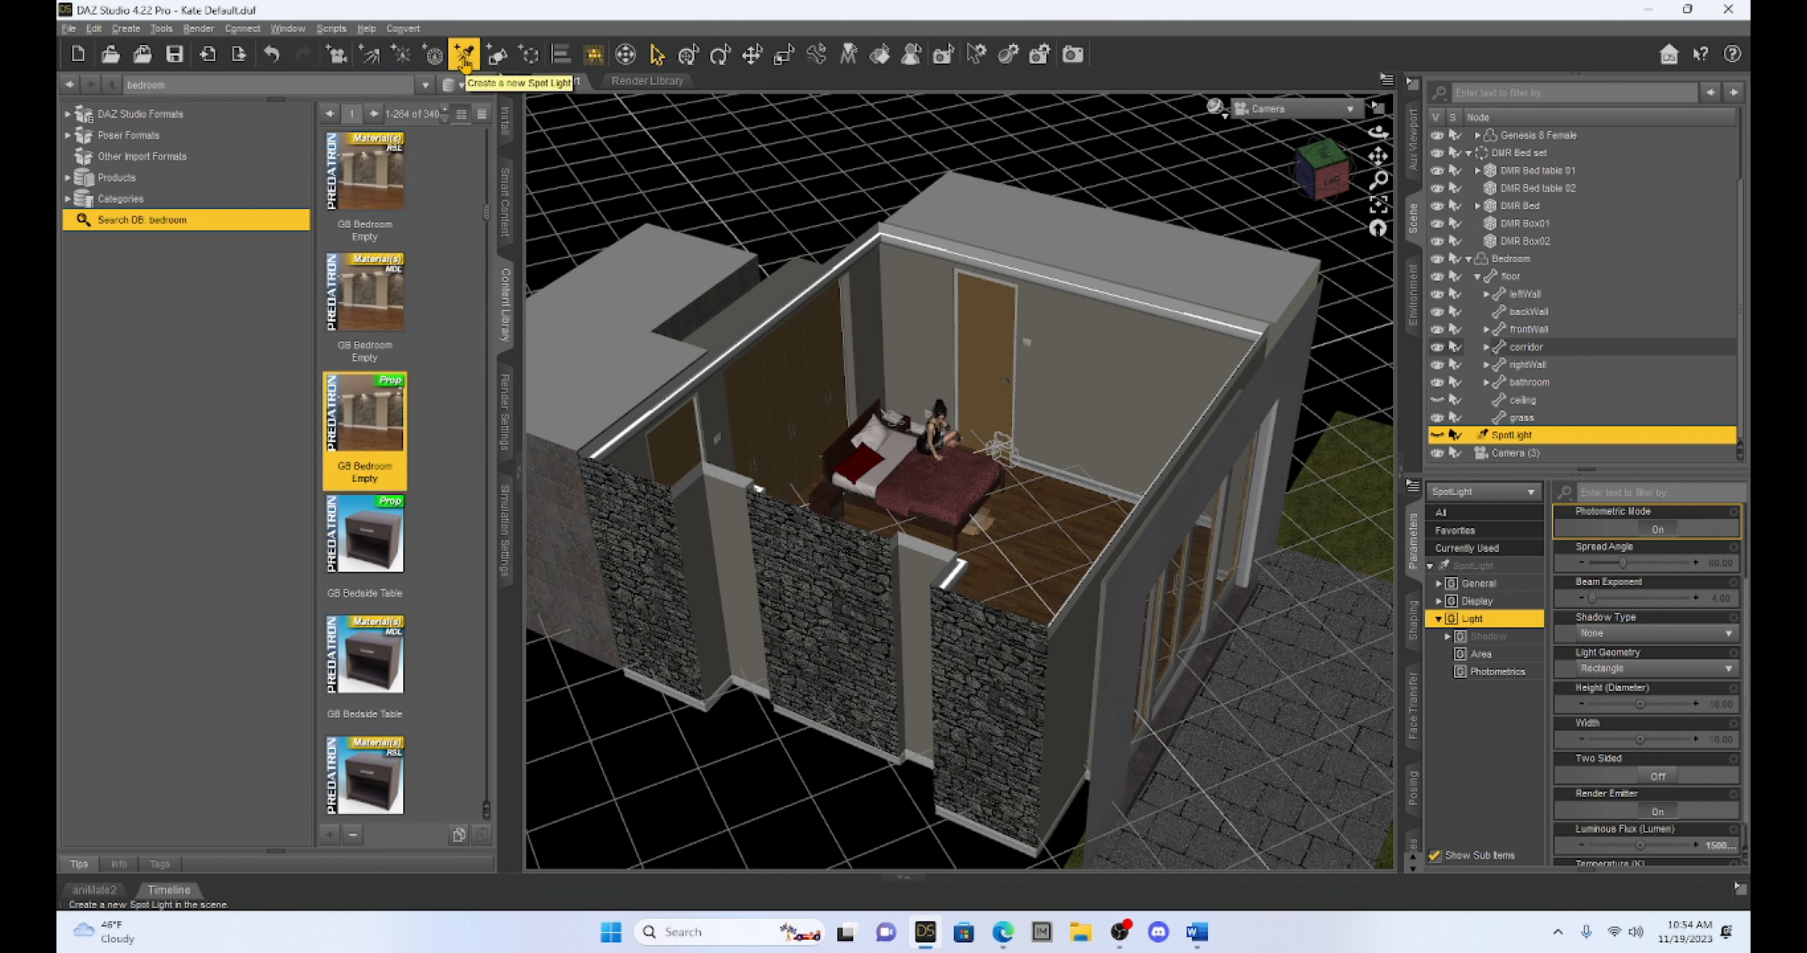
Make the SpotLight visible in the scene and look through it to check its aim at the seated figure
left_click(1437, 436)
left_click(1298, 109)
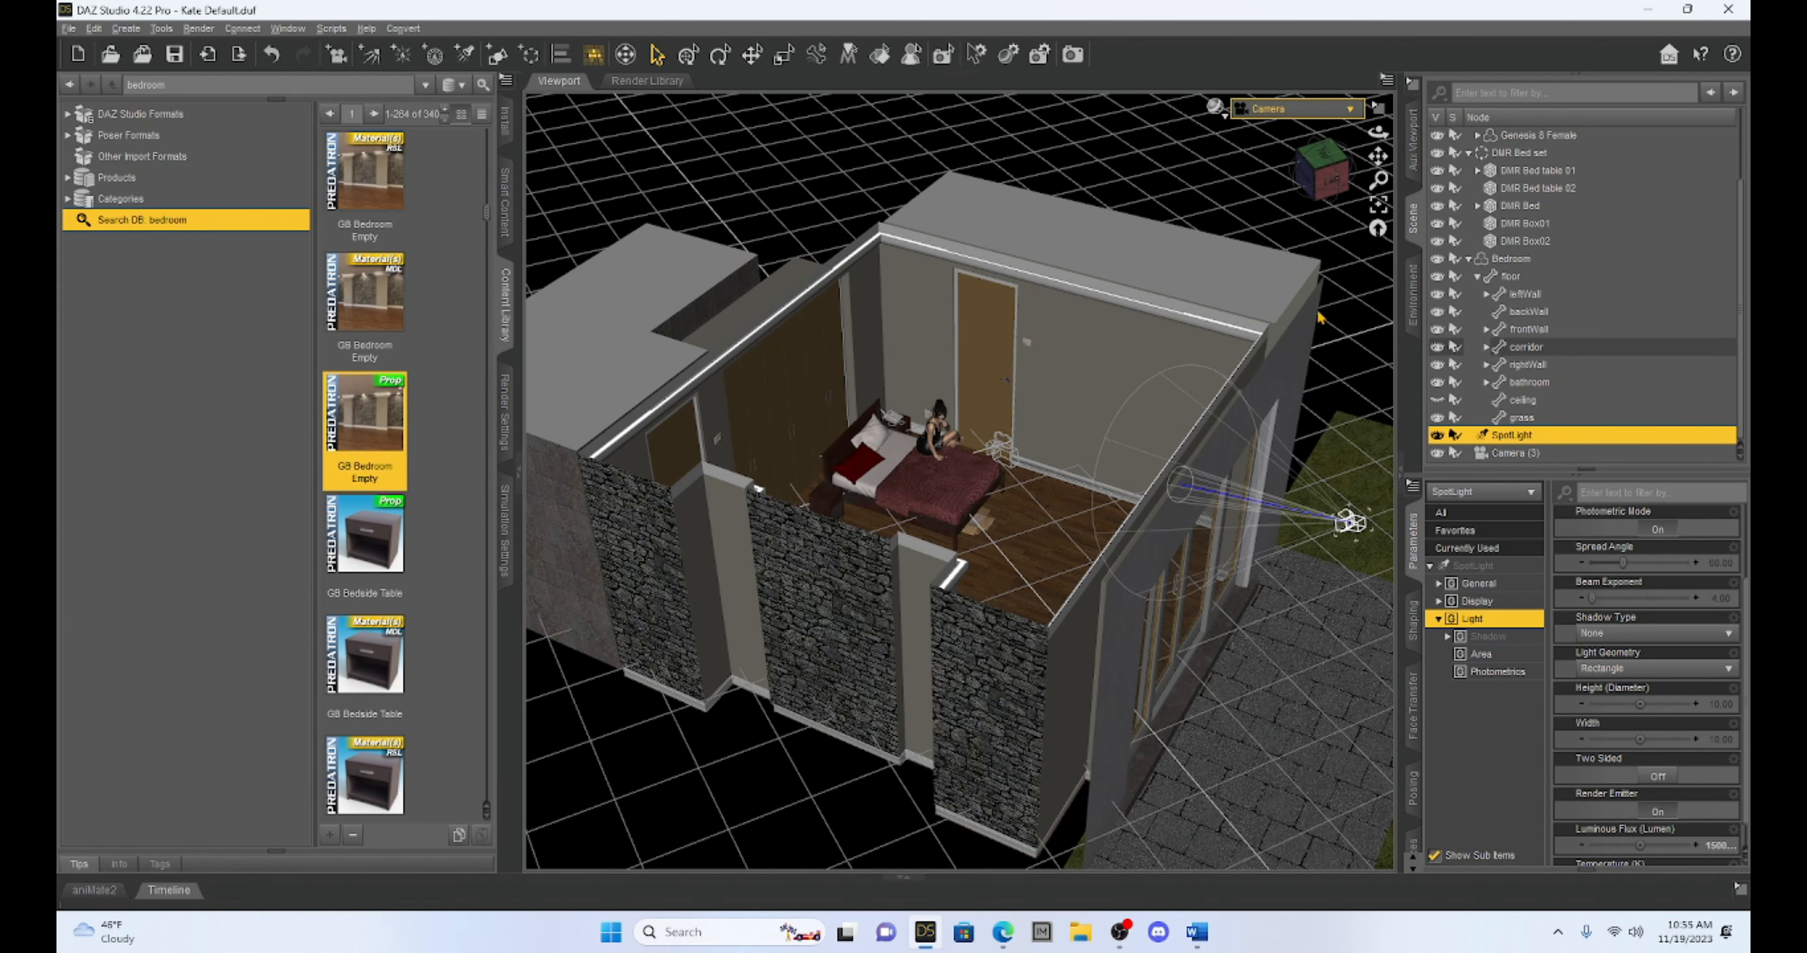
left_click(1318, 317)
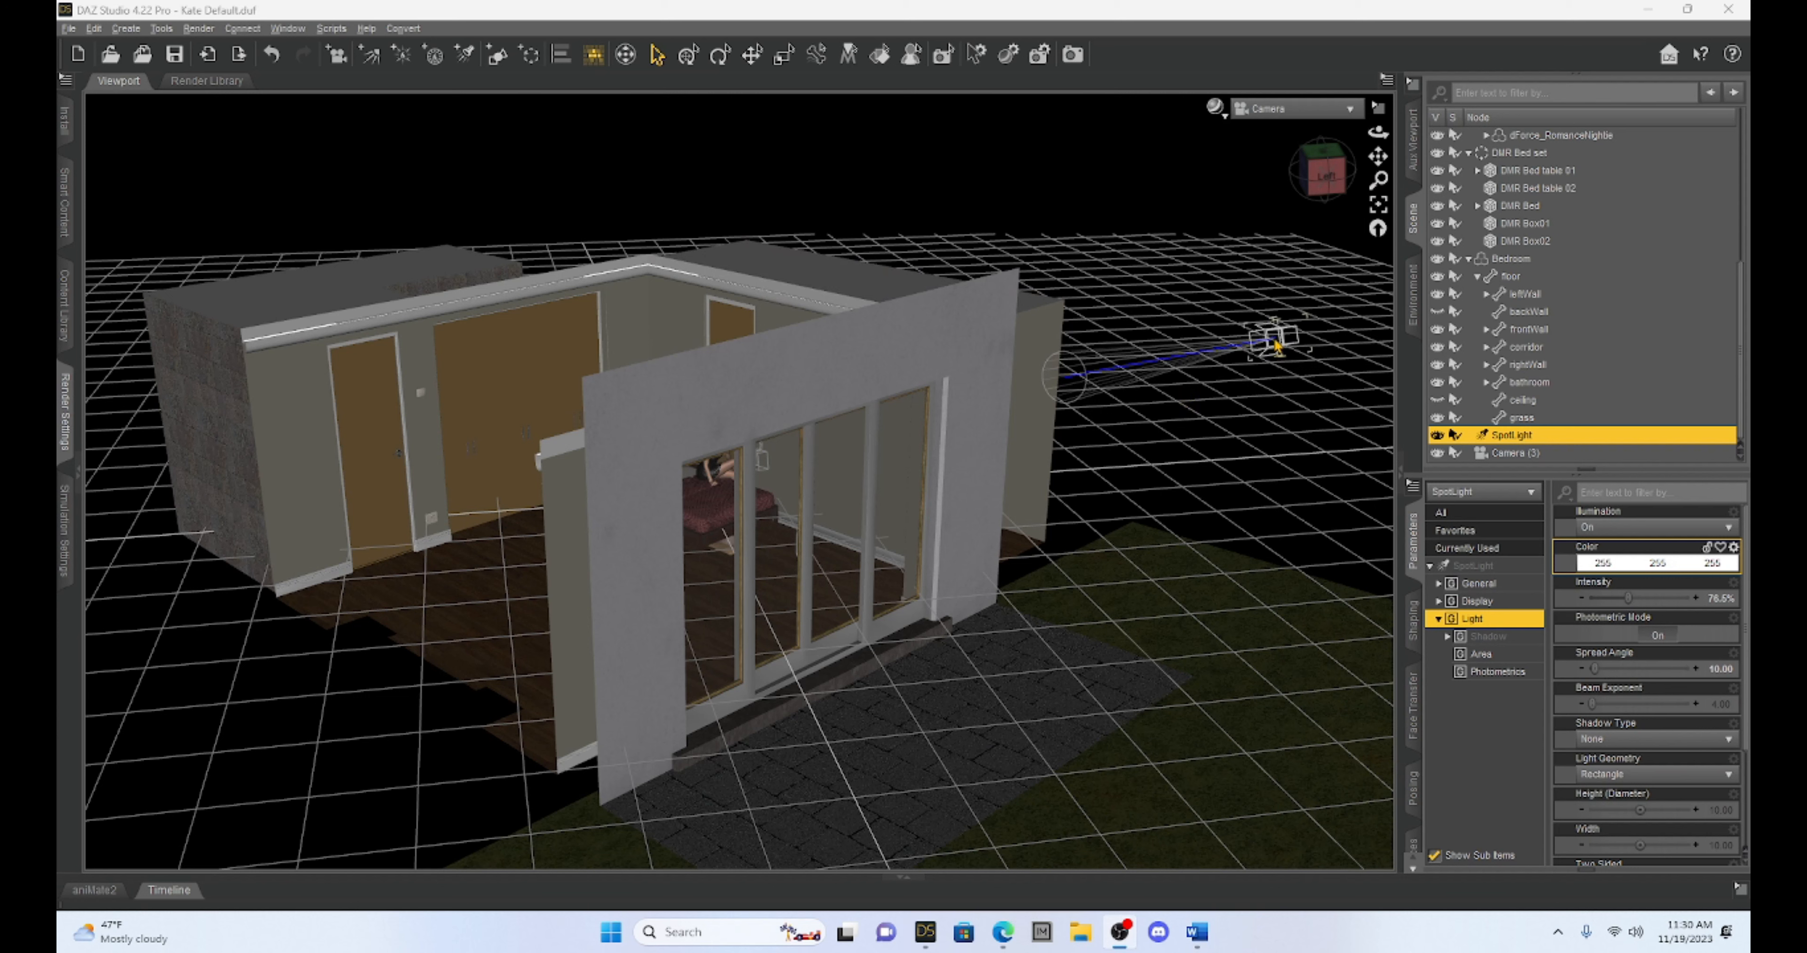
left_click(1336, 111)
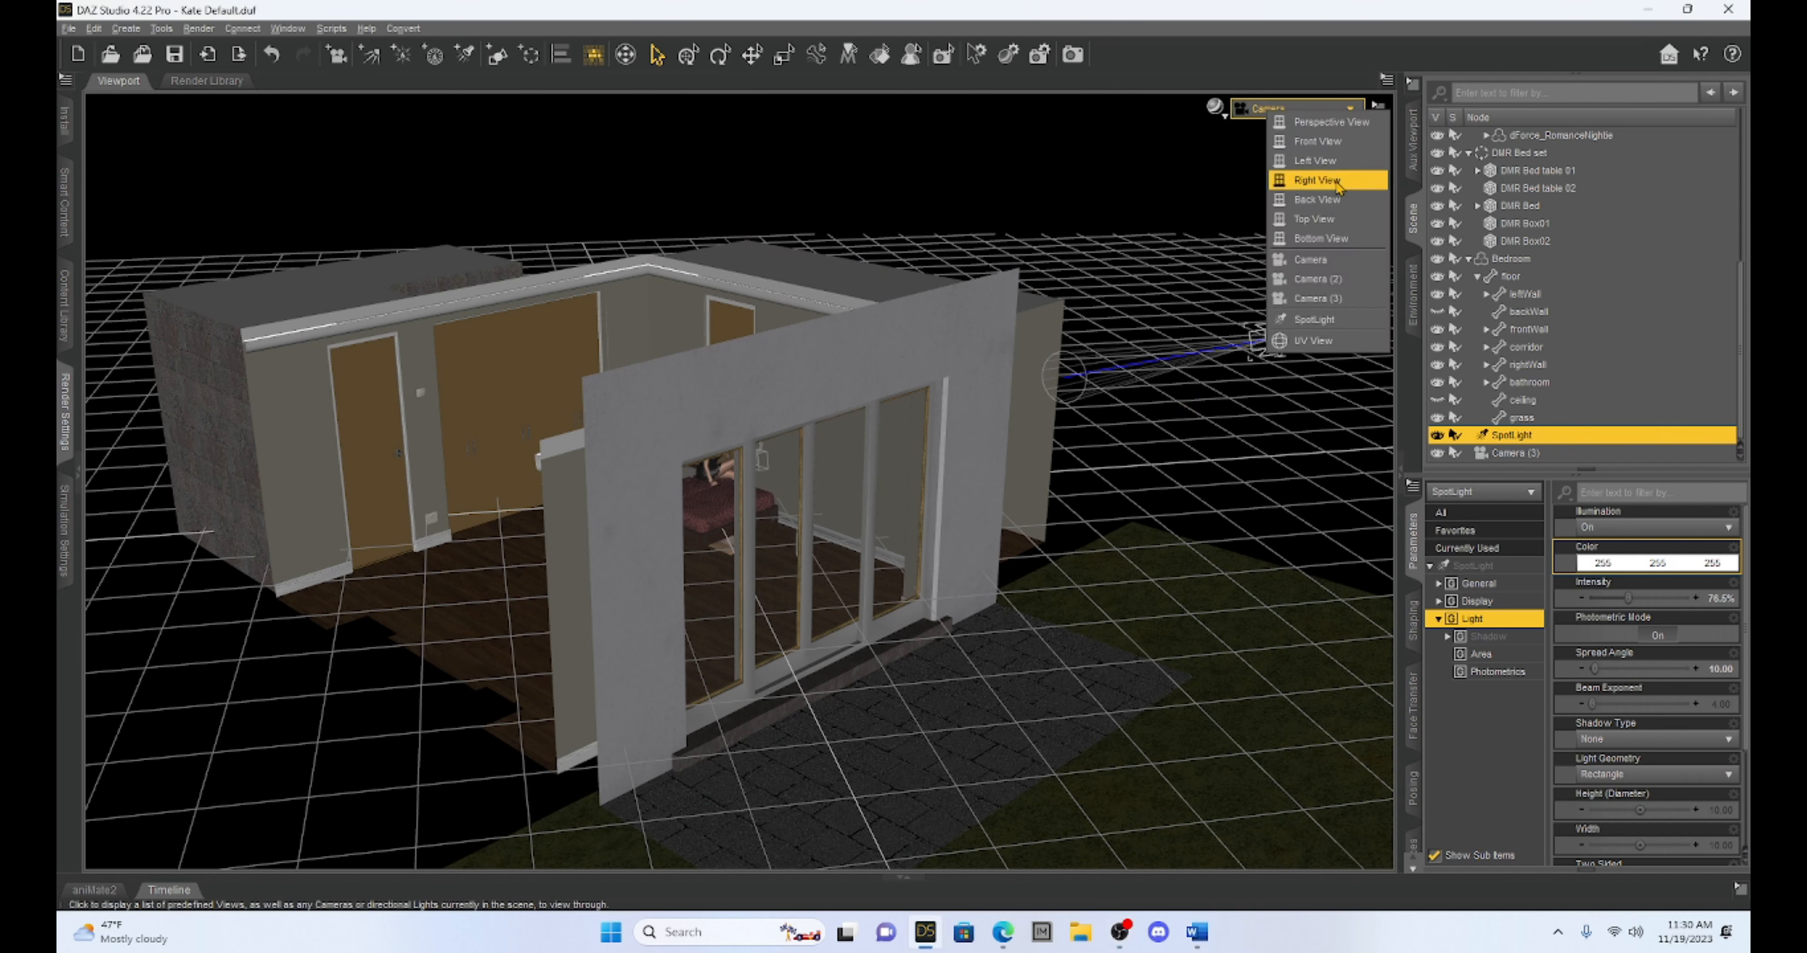
left_click(1330, 320)
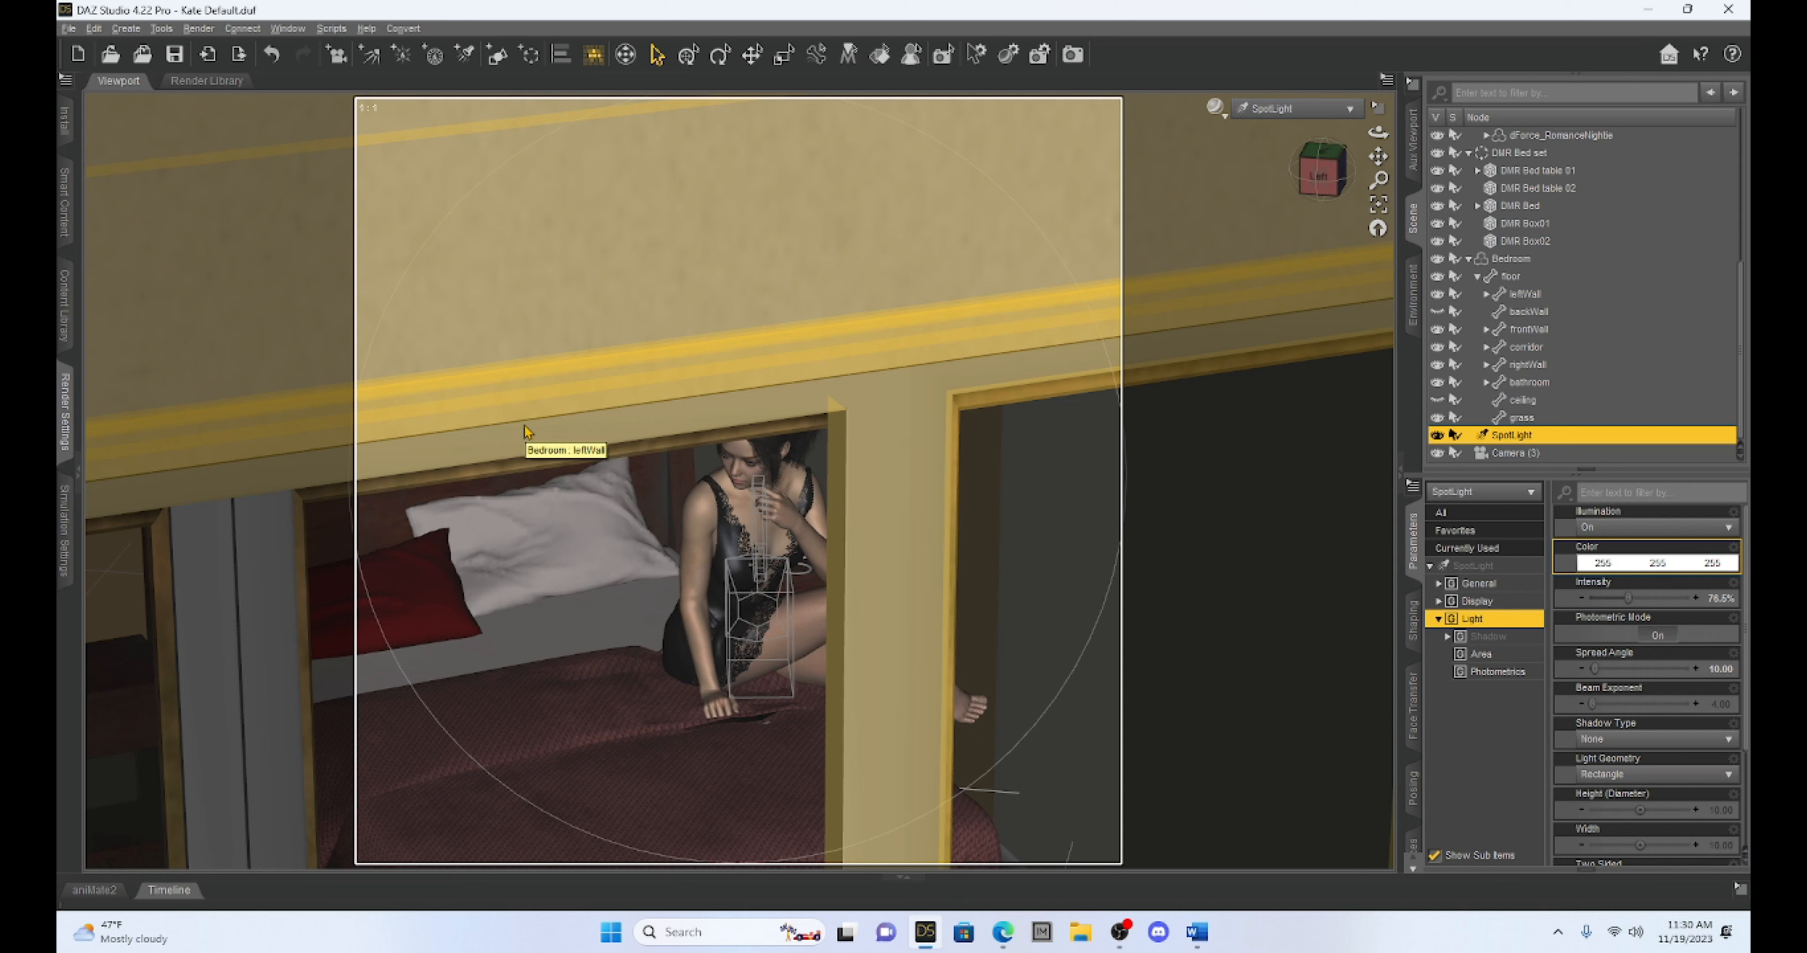
Switch the view to Camera (2) and preview the lighting with NVIDIA Iray shading
left_click(1311, 112)
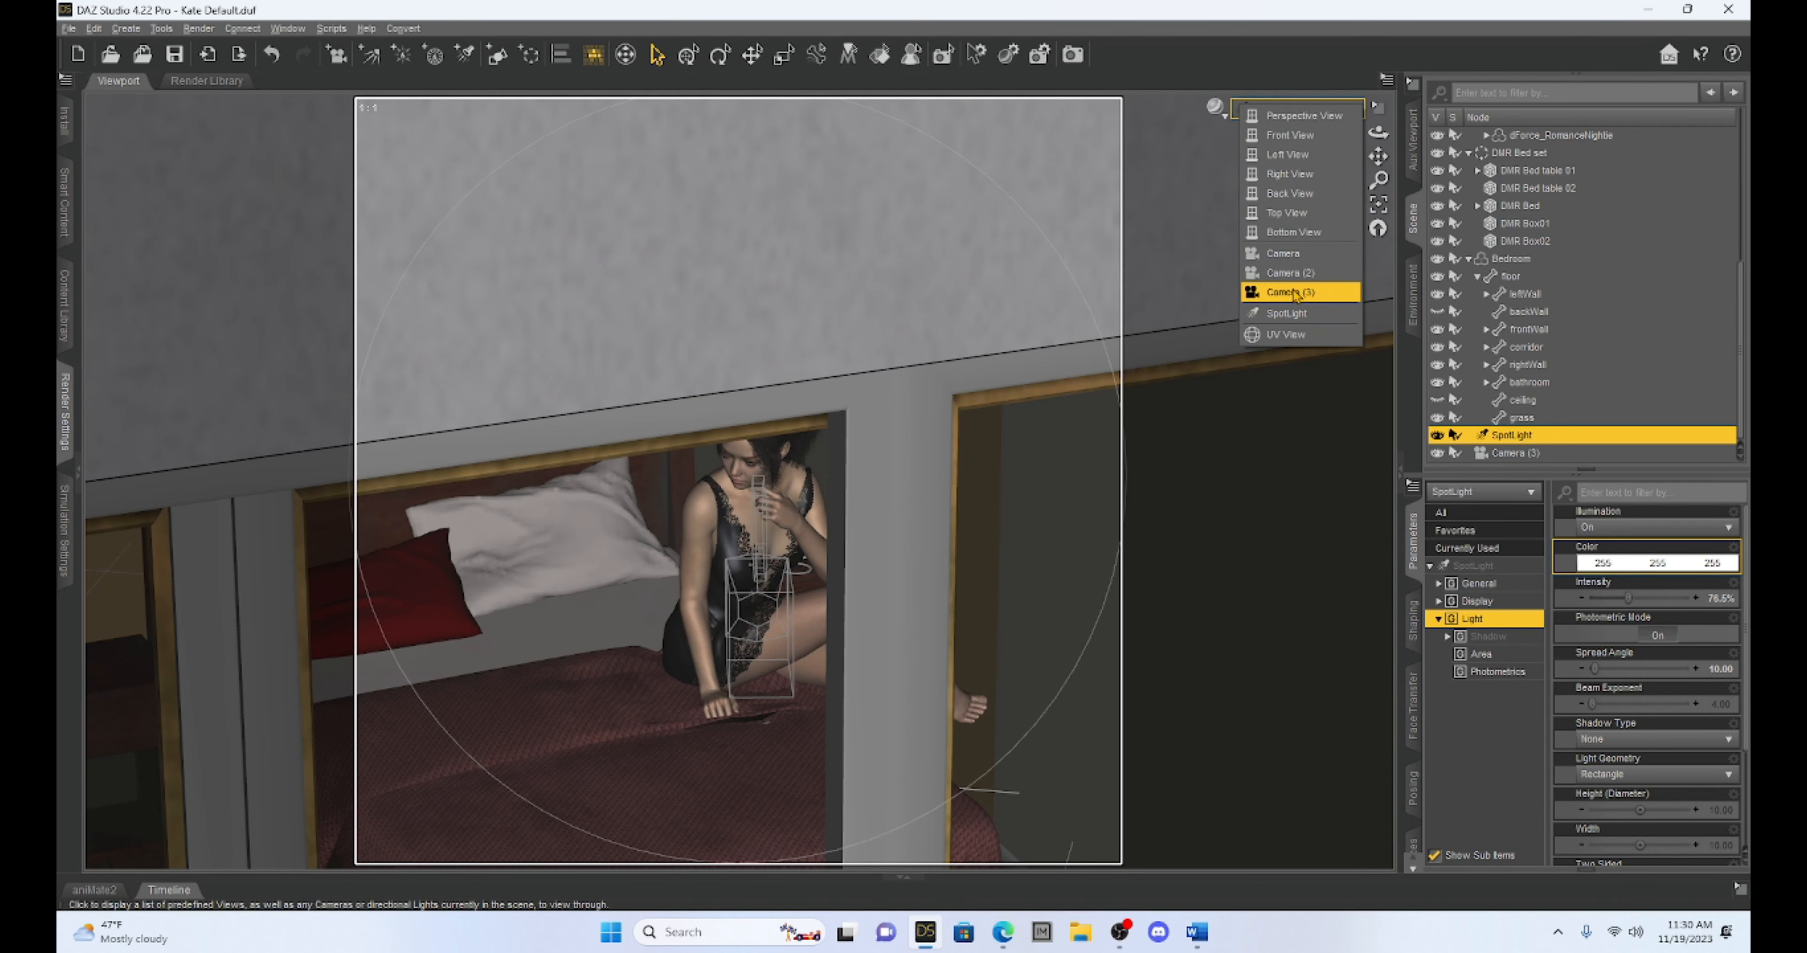
left_click(1290, 273)
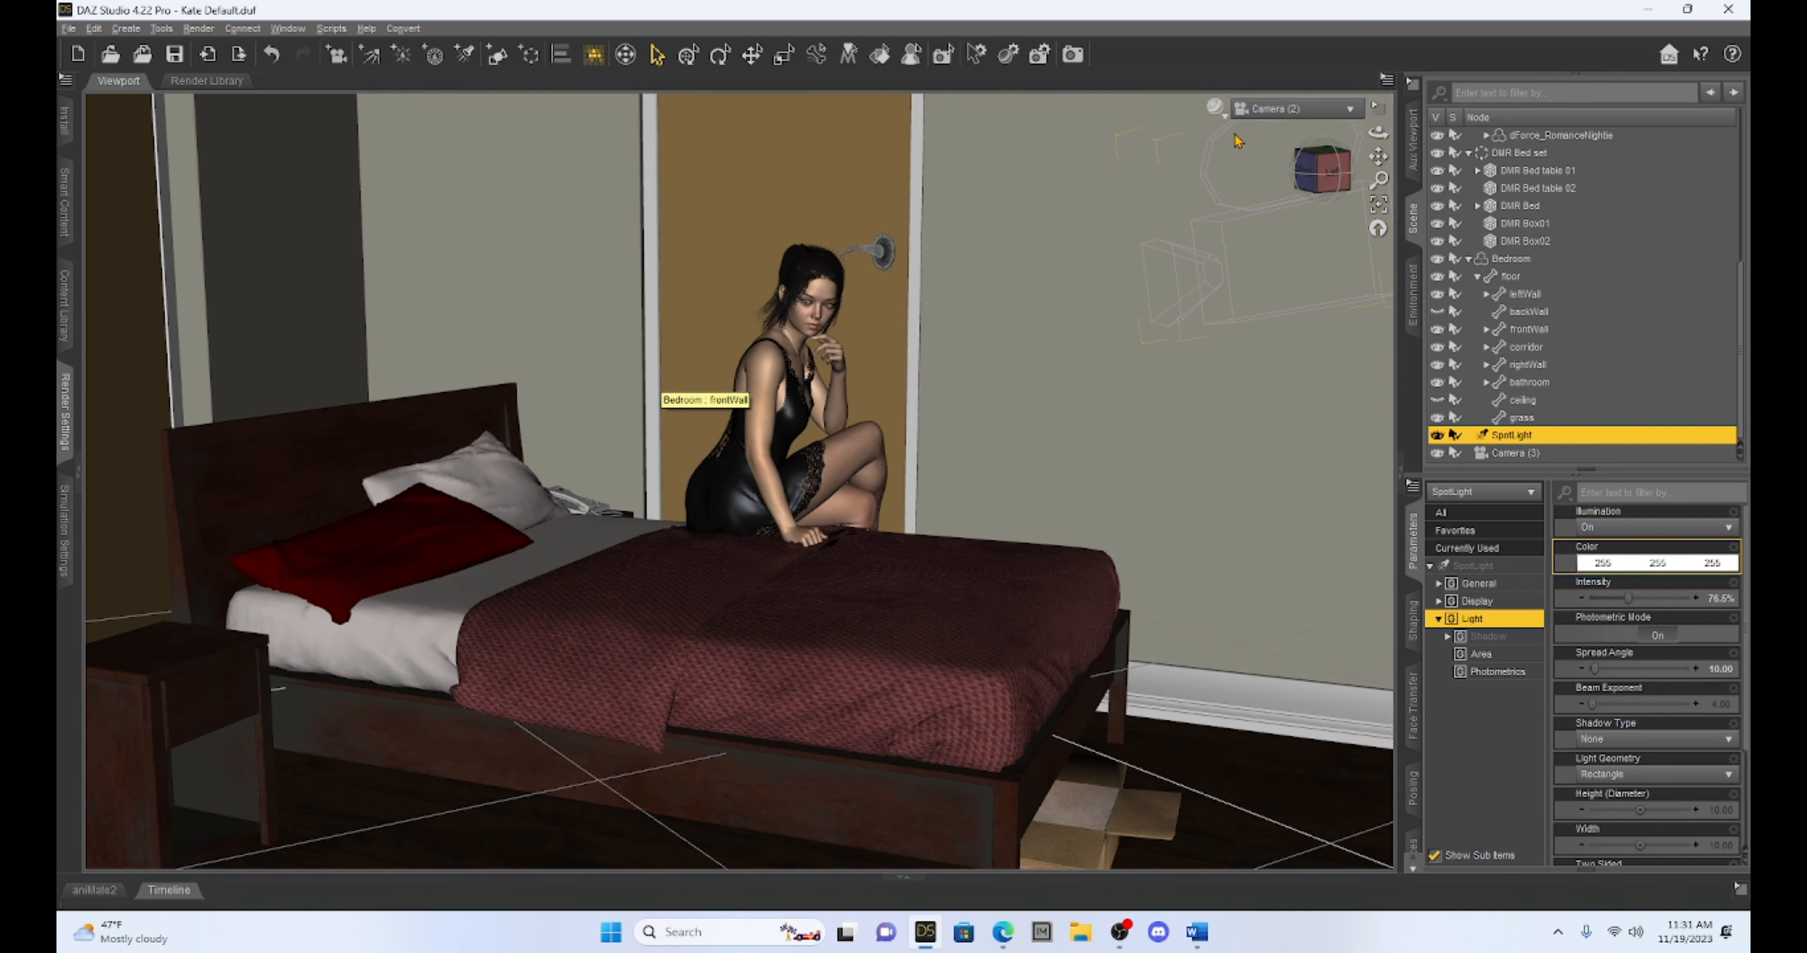
left_click(1224, 119)
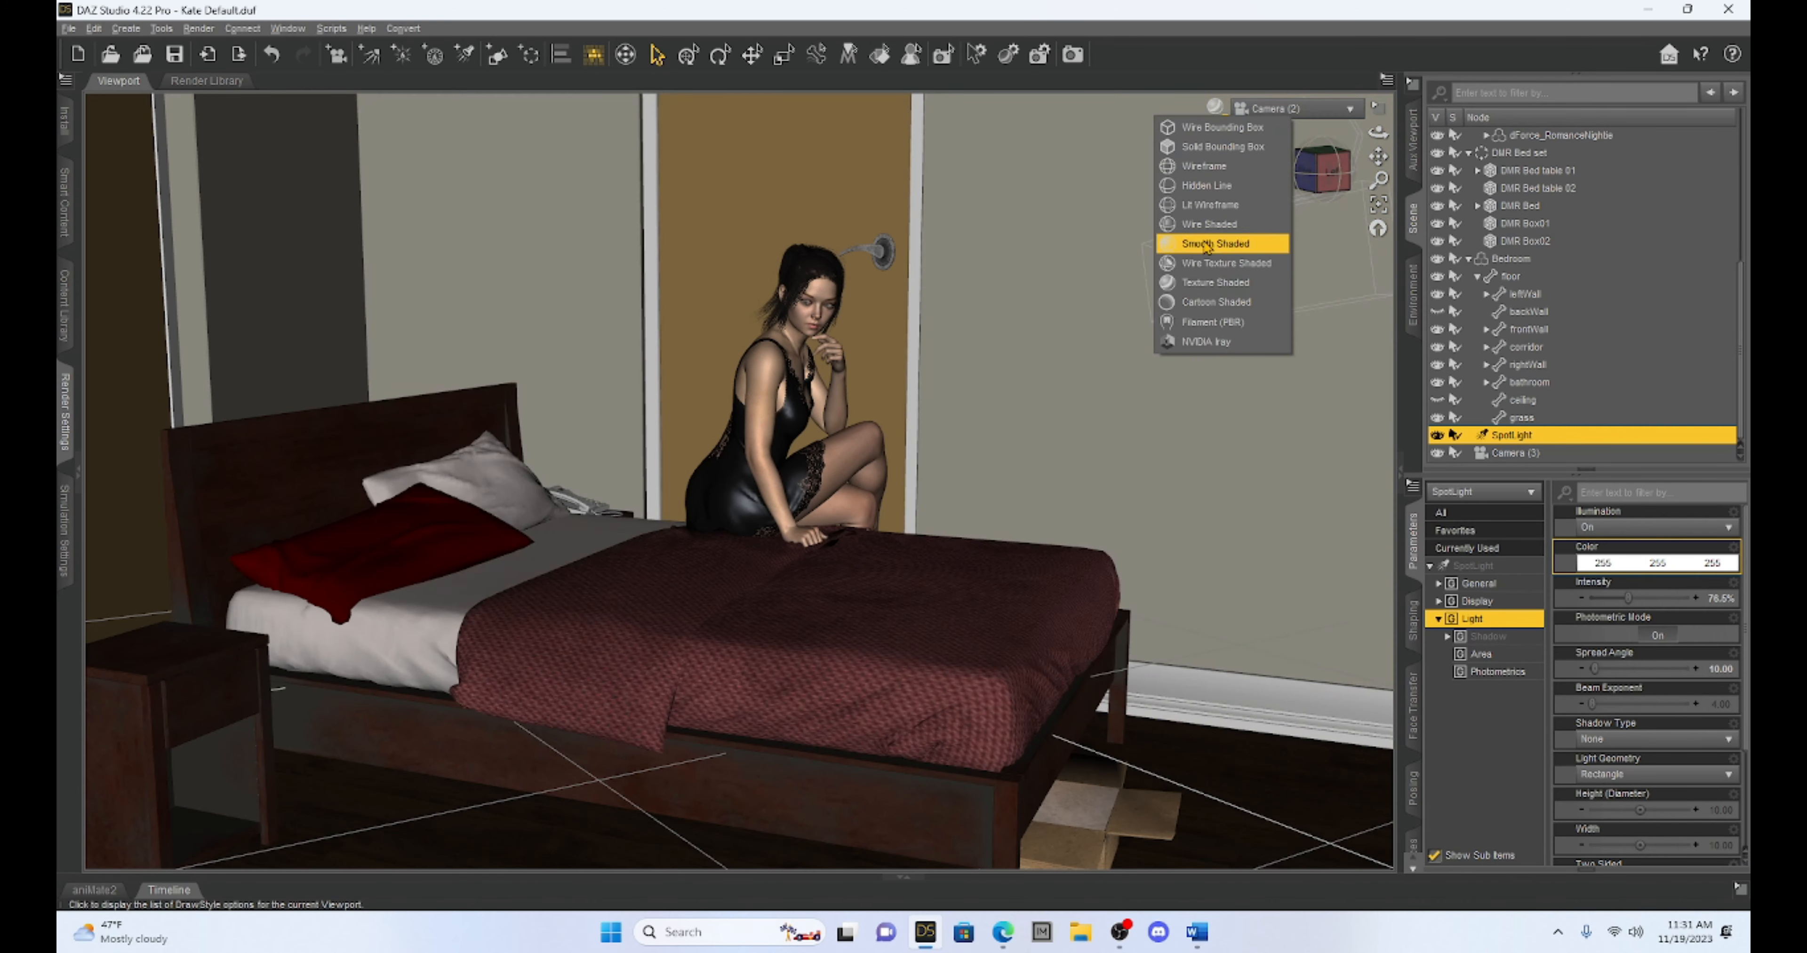
left_click(1205, 342)
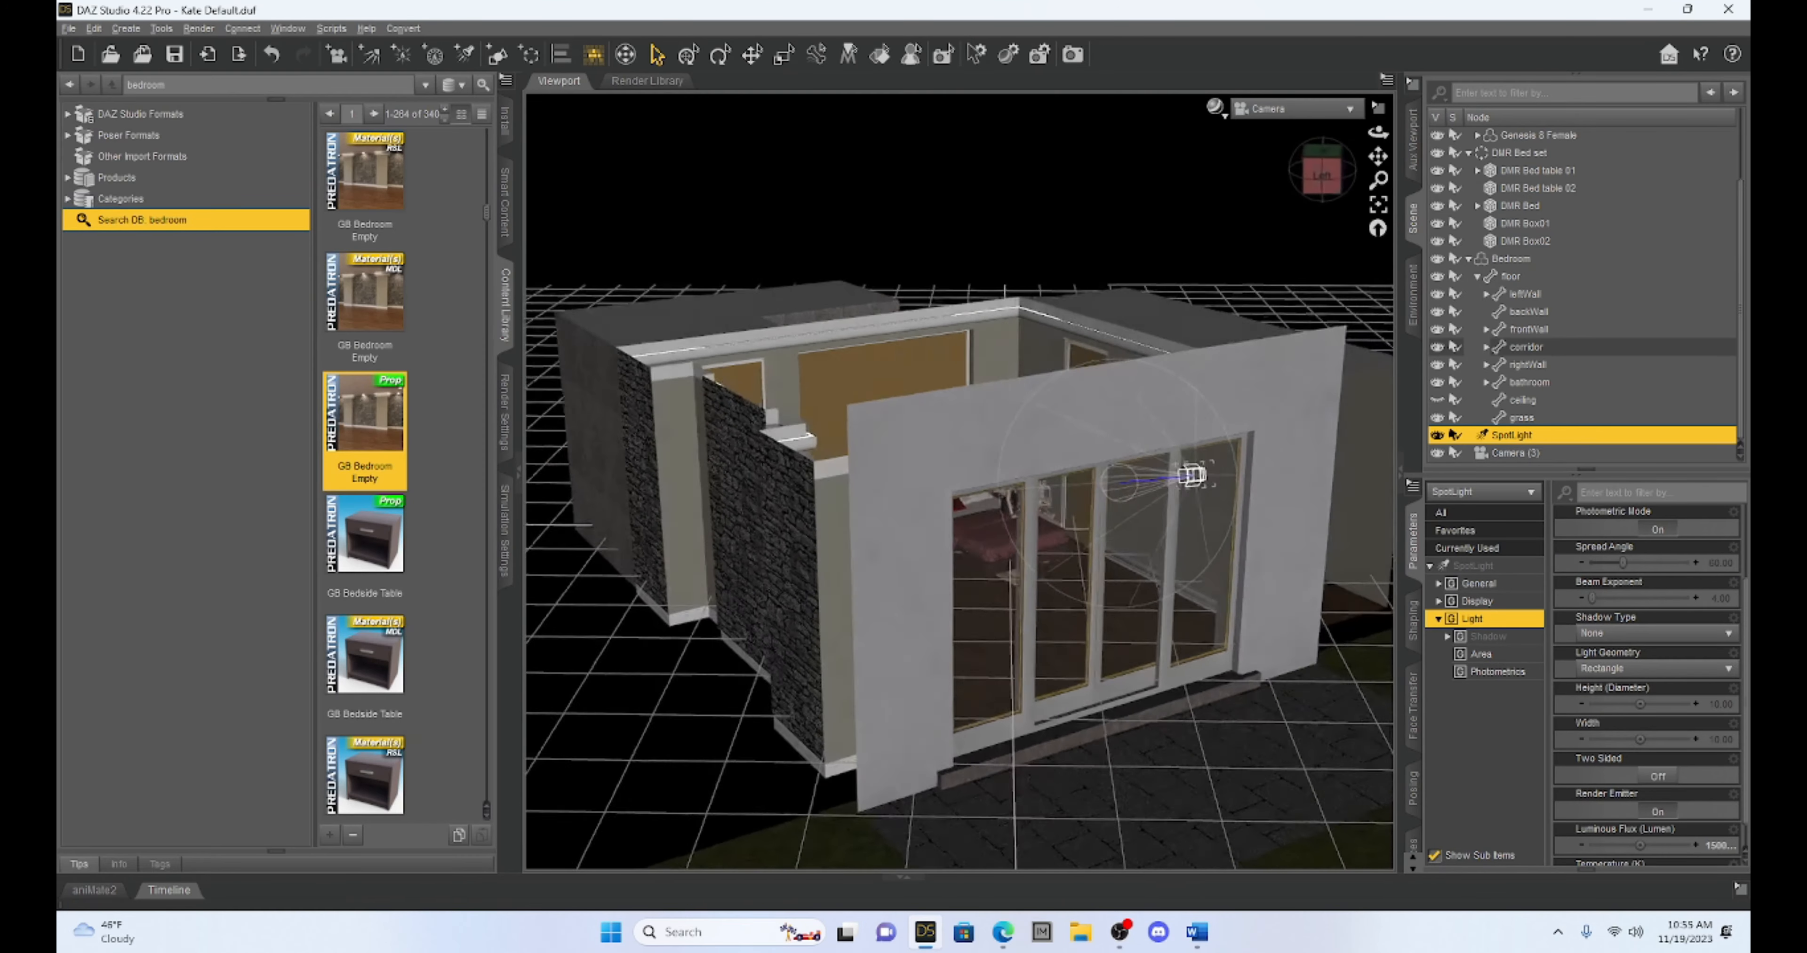
Examine the room from above, then check the framing of Camera (3) and Camera (2)
left_click_drag(1323, 171, 1376, 155)
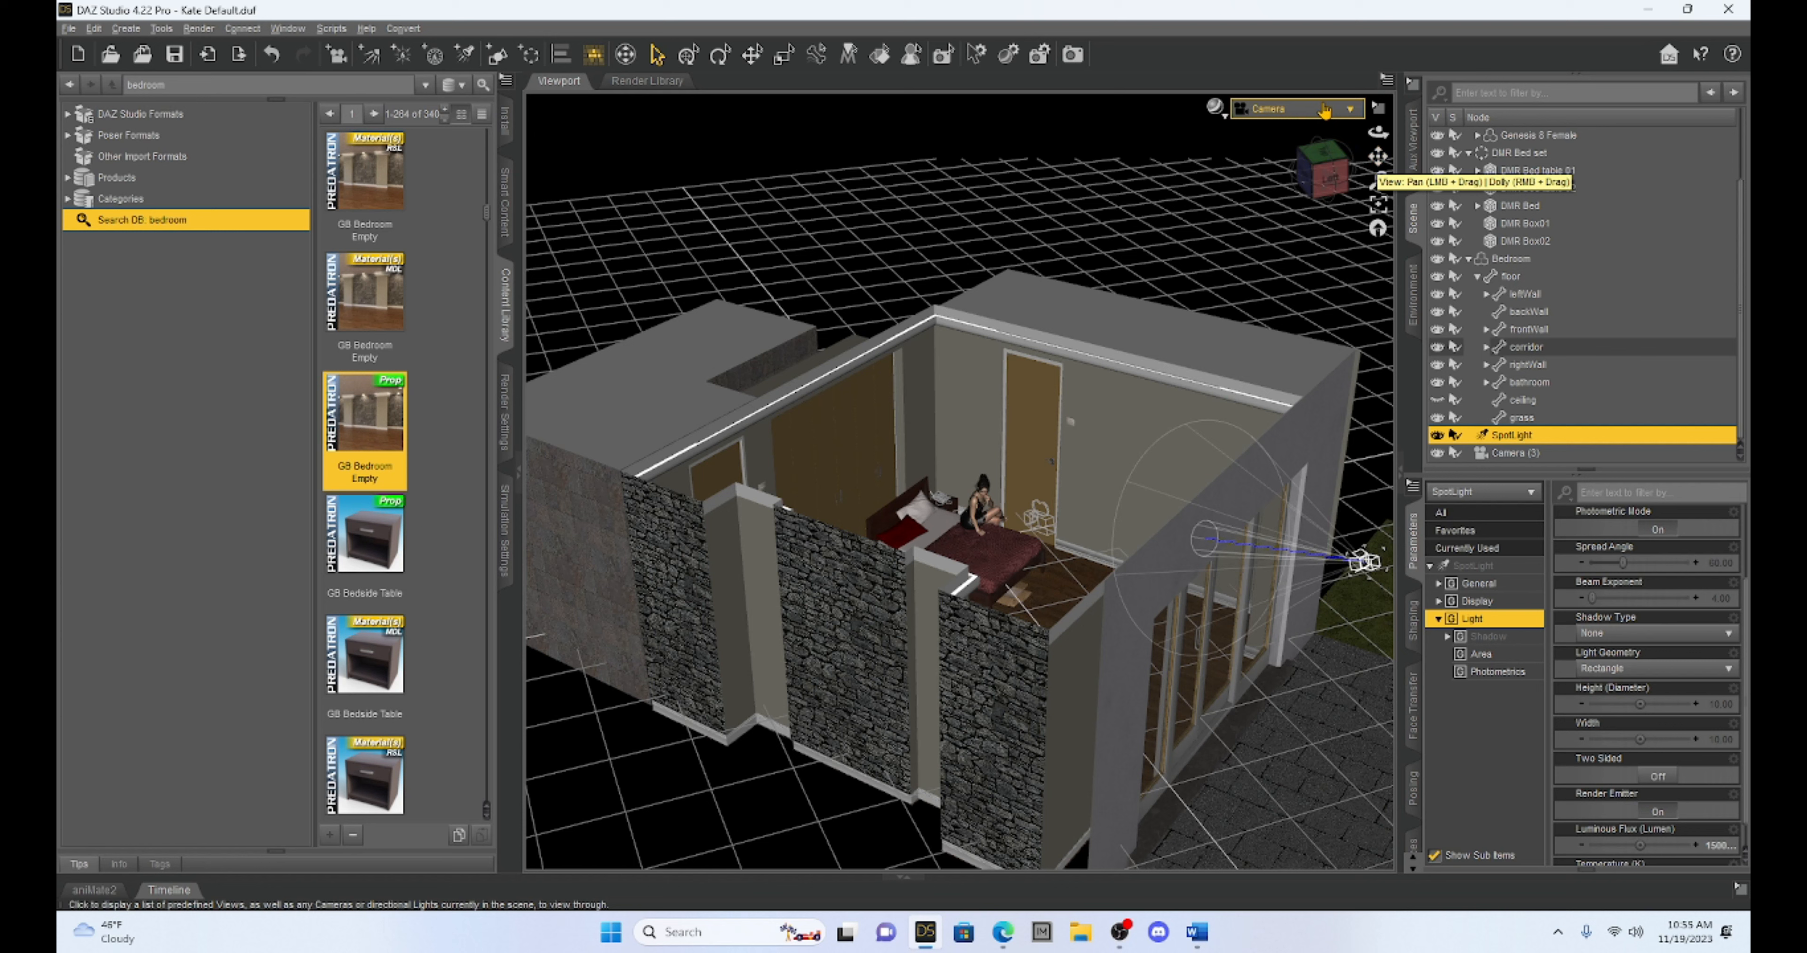
left_click(1336, 110)
left_click(1333, 289)
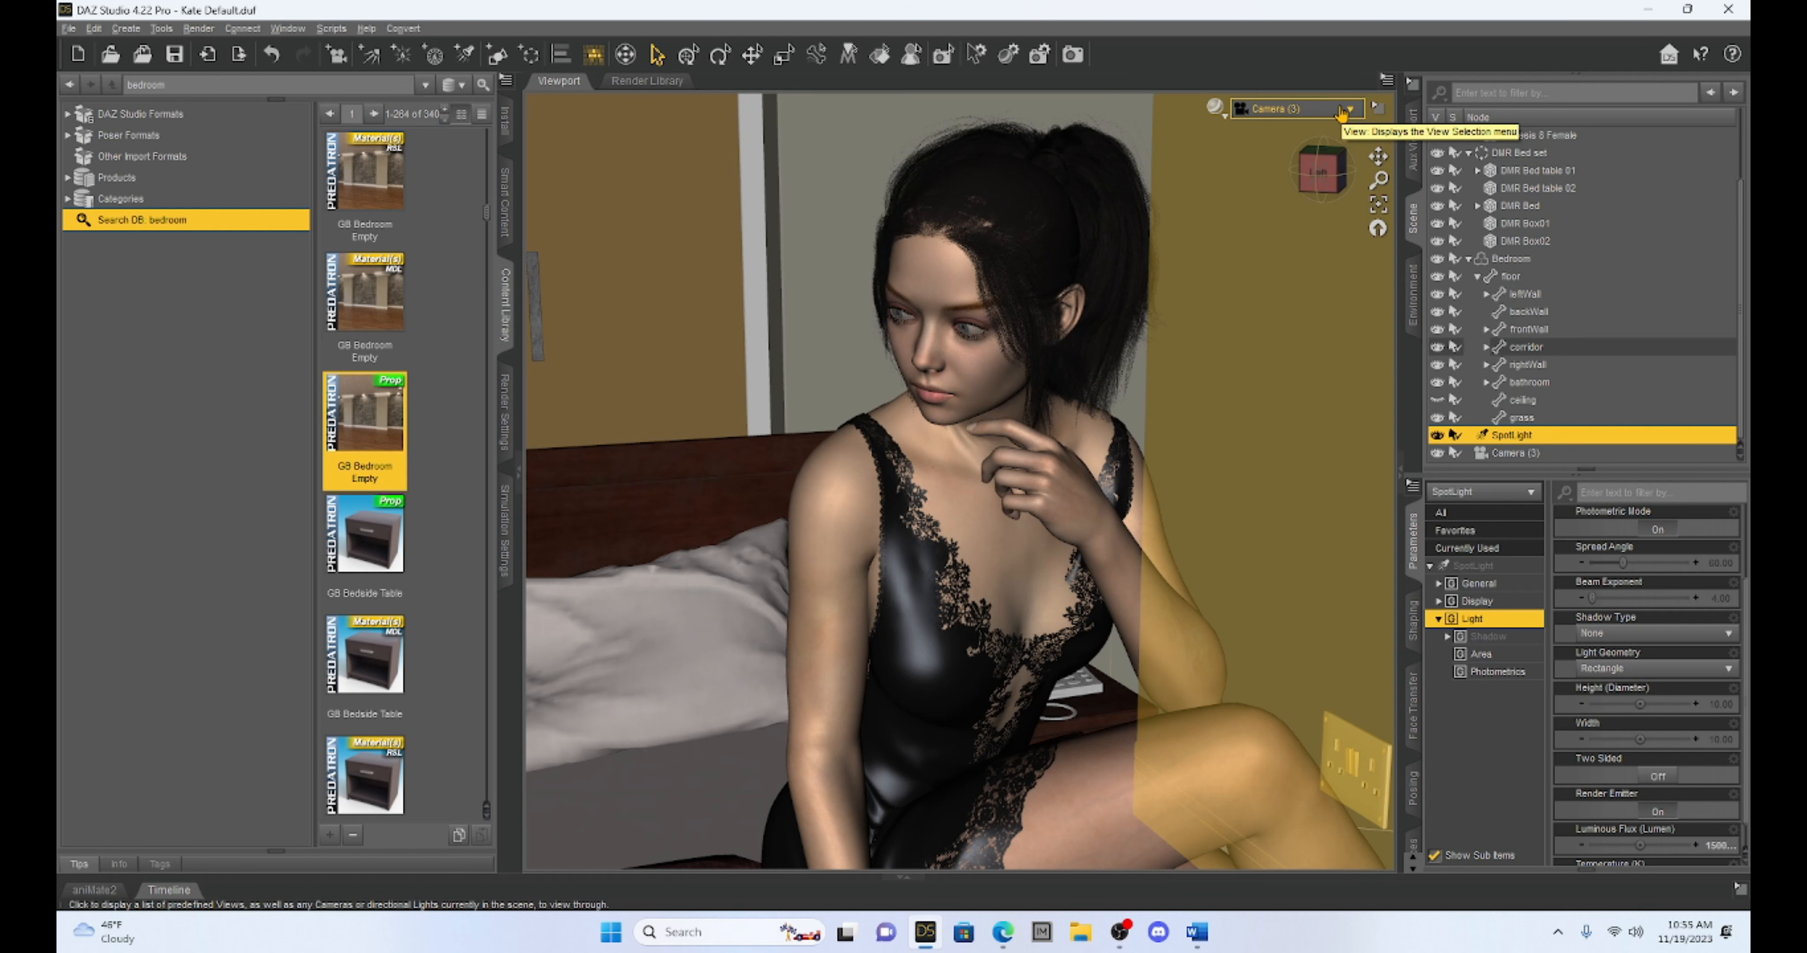
left_click(1341, 112)
left_click(1375, 285)
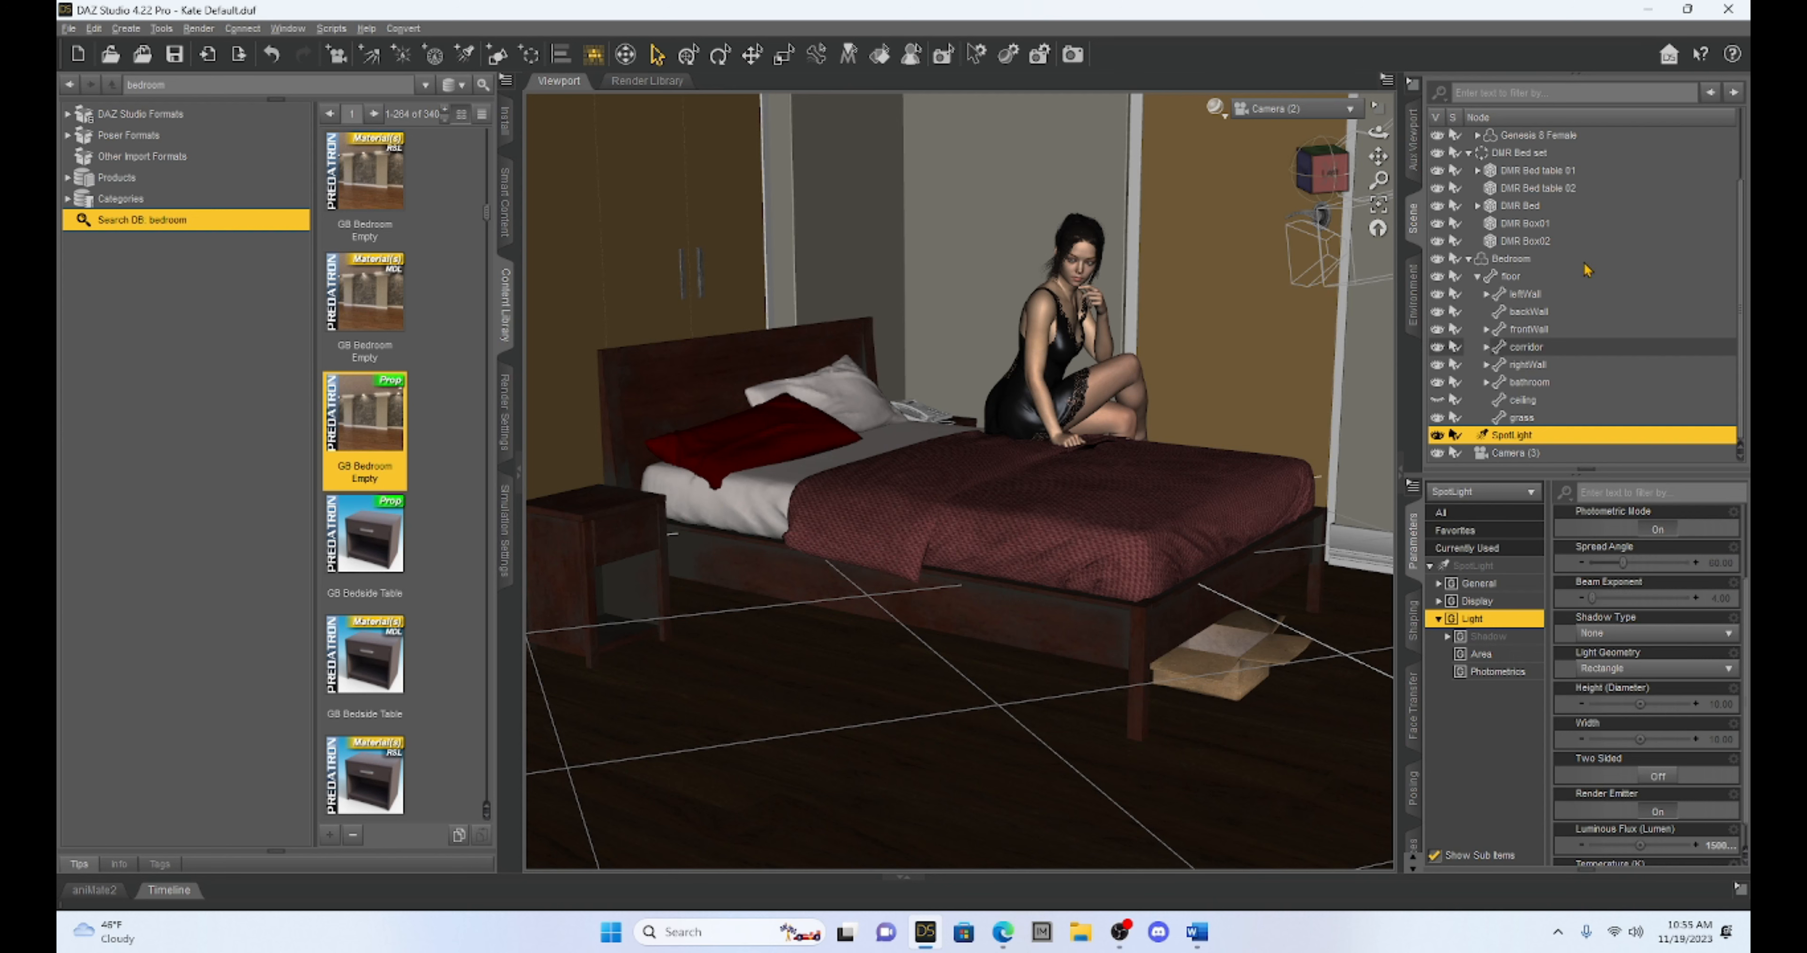
Return to the overview Camera and inspect the spotlight's position outside the bedroom window
left_click(1344, 109)
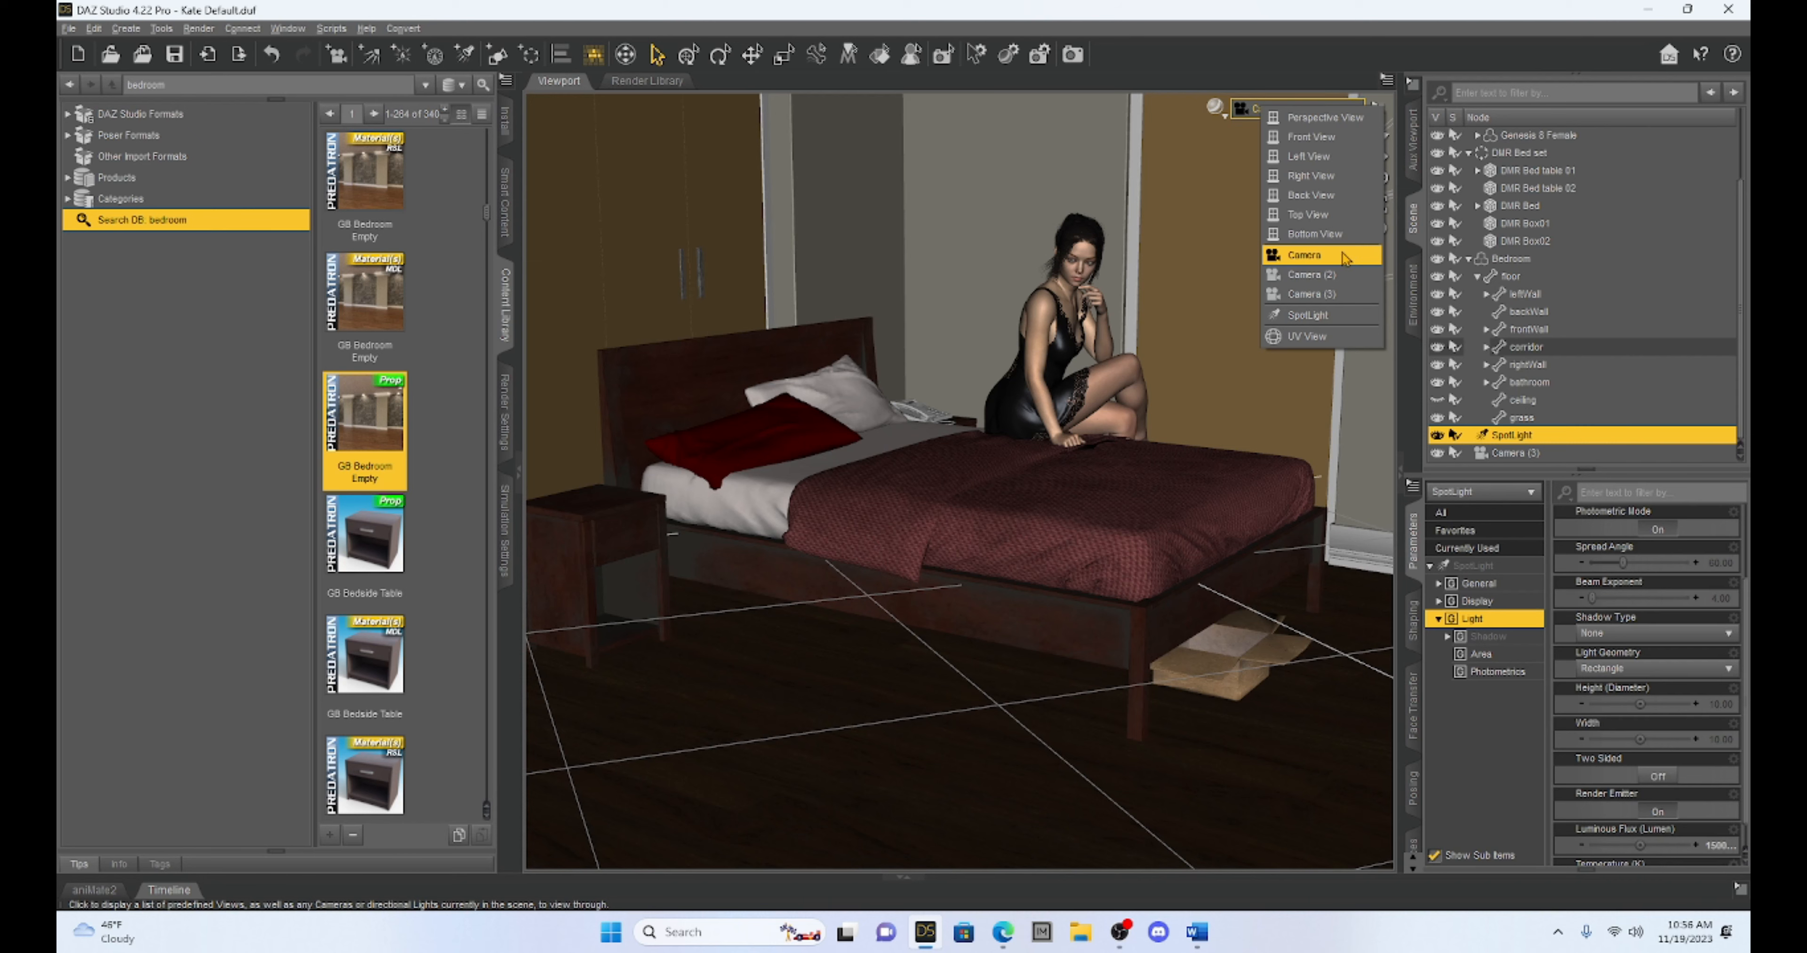
left_click(1345, 260)
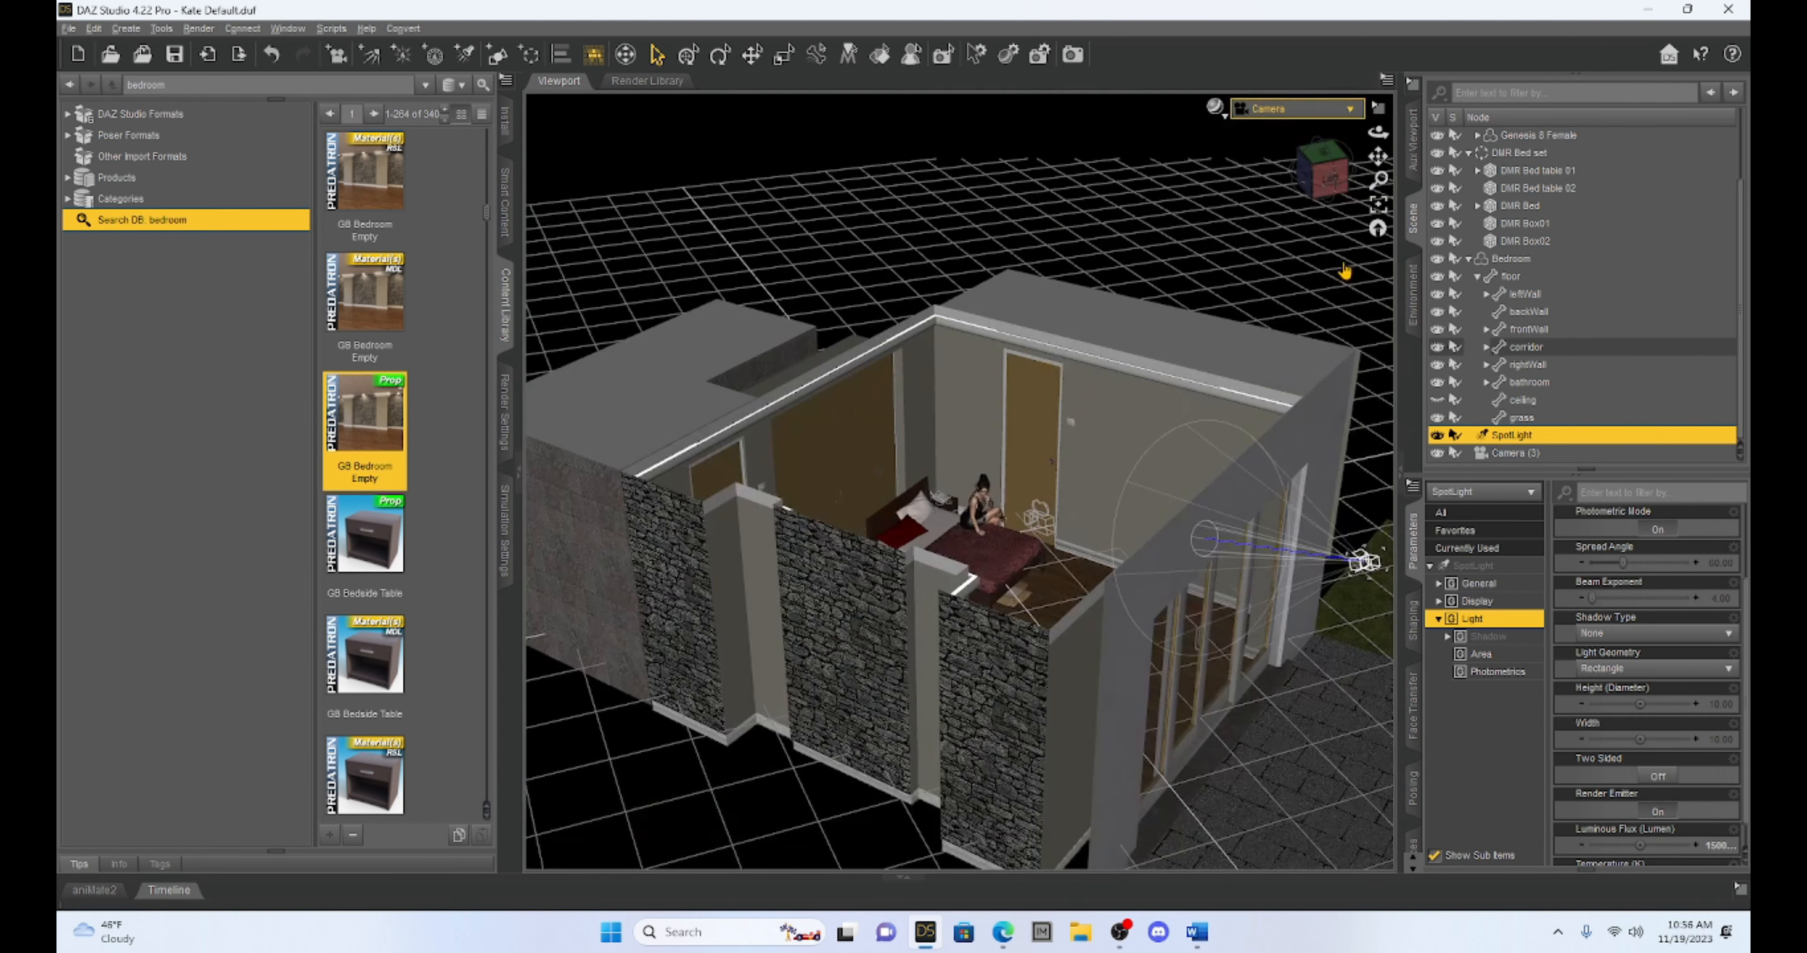
mouse_move(1331, 180)
left_mouse_down()
mouse_move(1276, 143)
mouse_move(1185, 128)
mouse_move(1327, 146)
left_mouse_up()
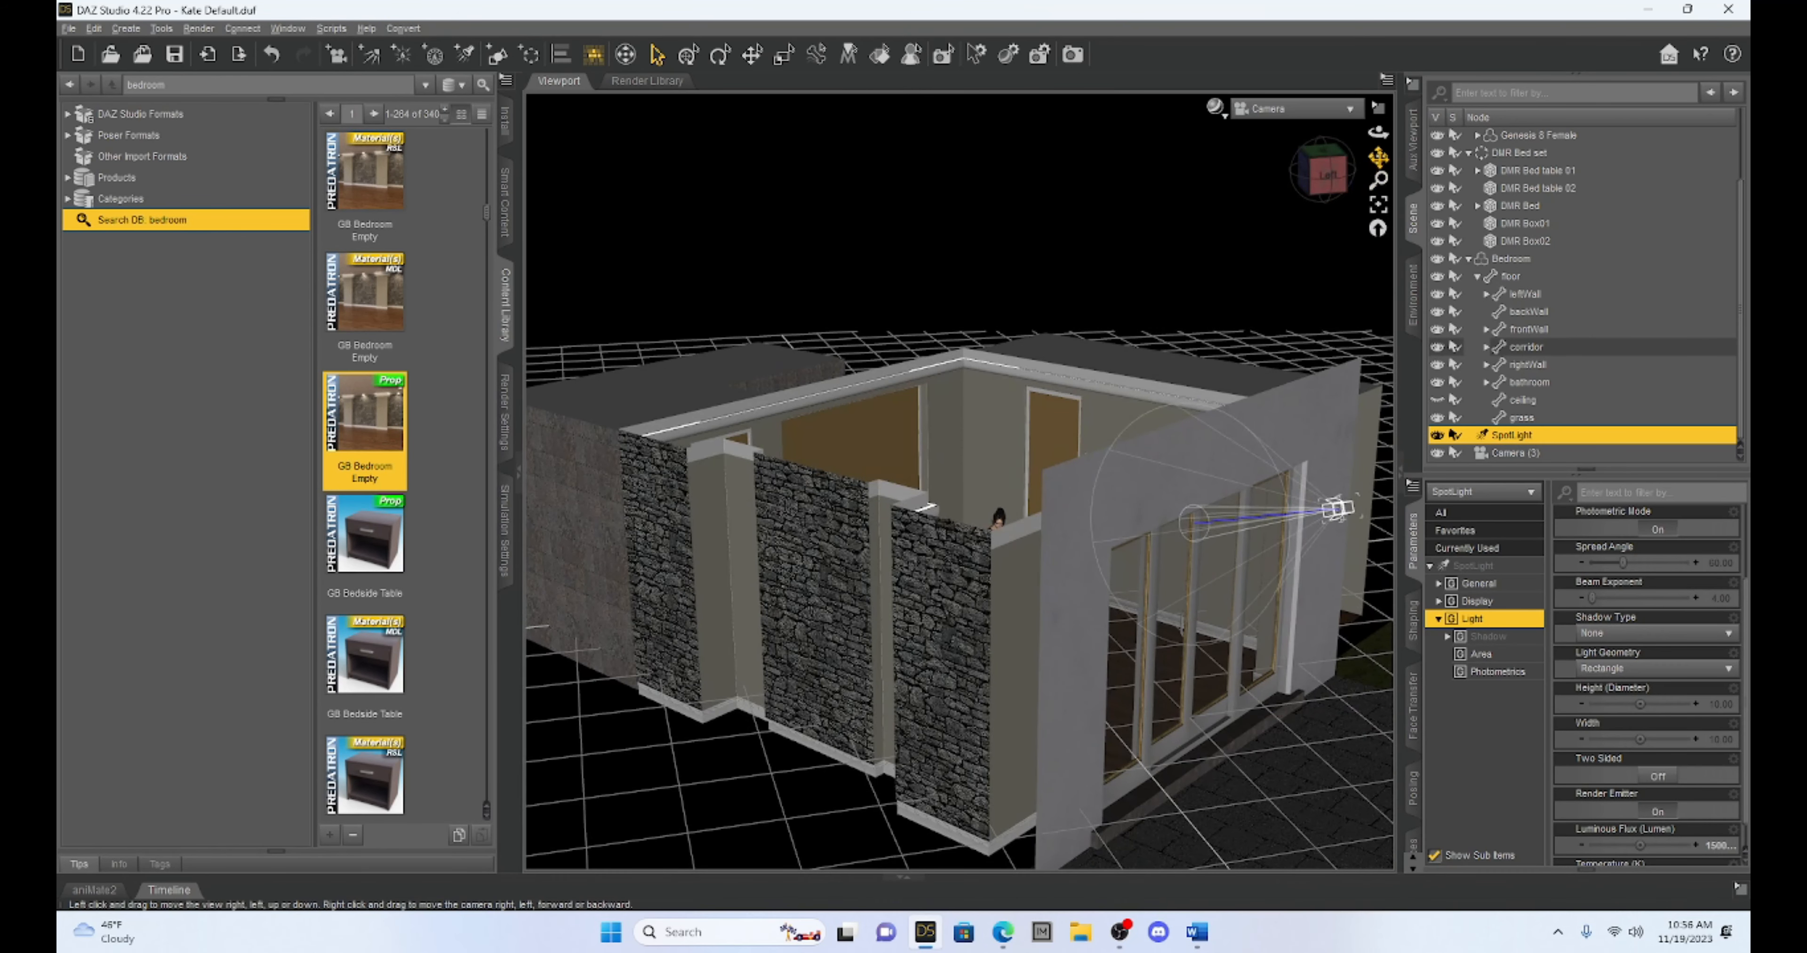
left_click(1305, 120)
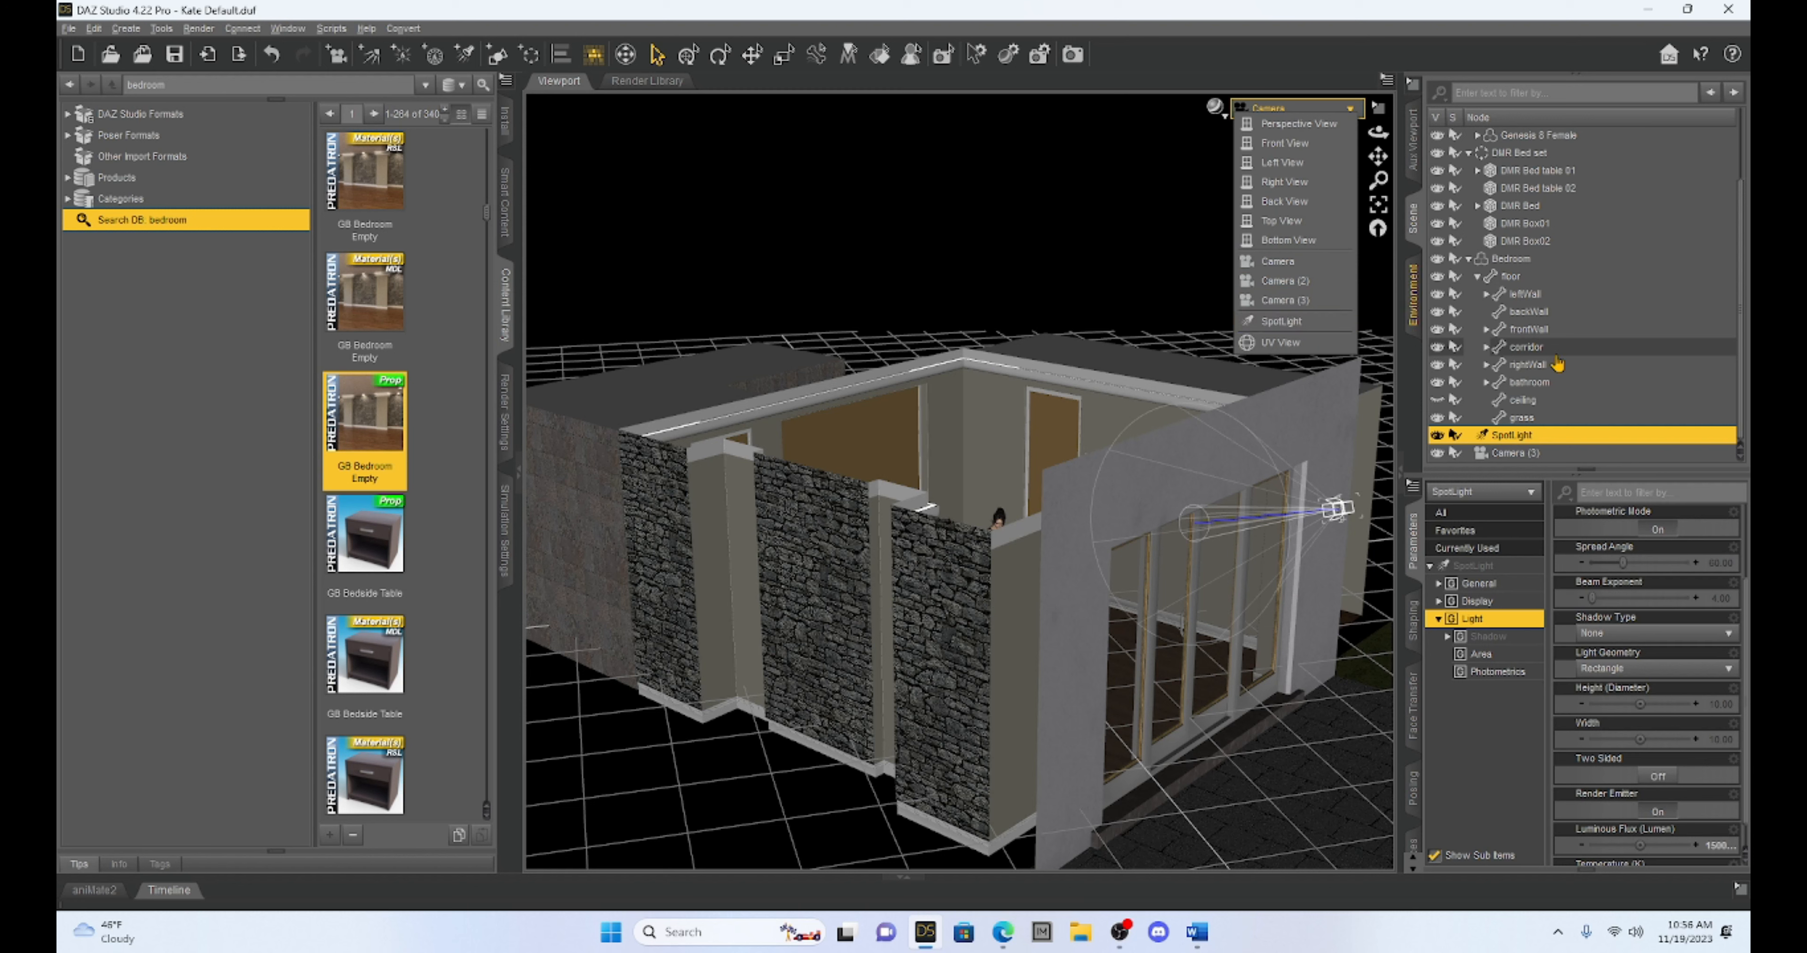
left_click(1536, 304)
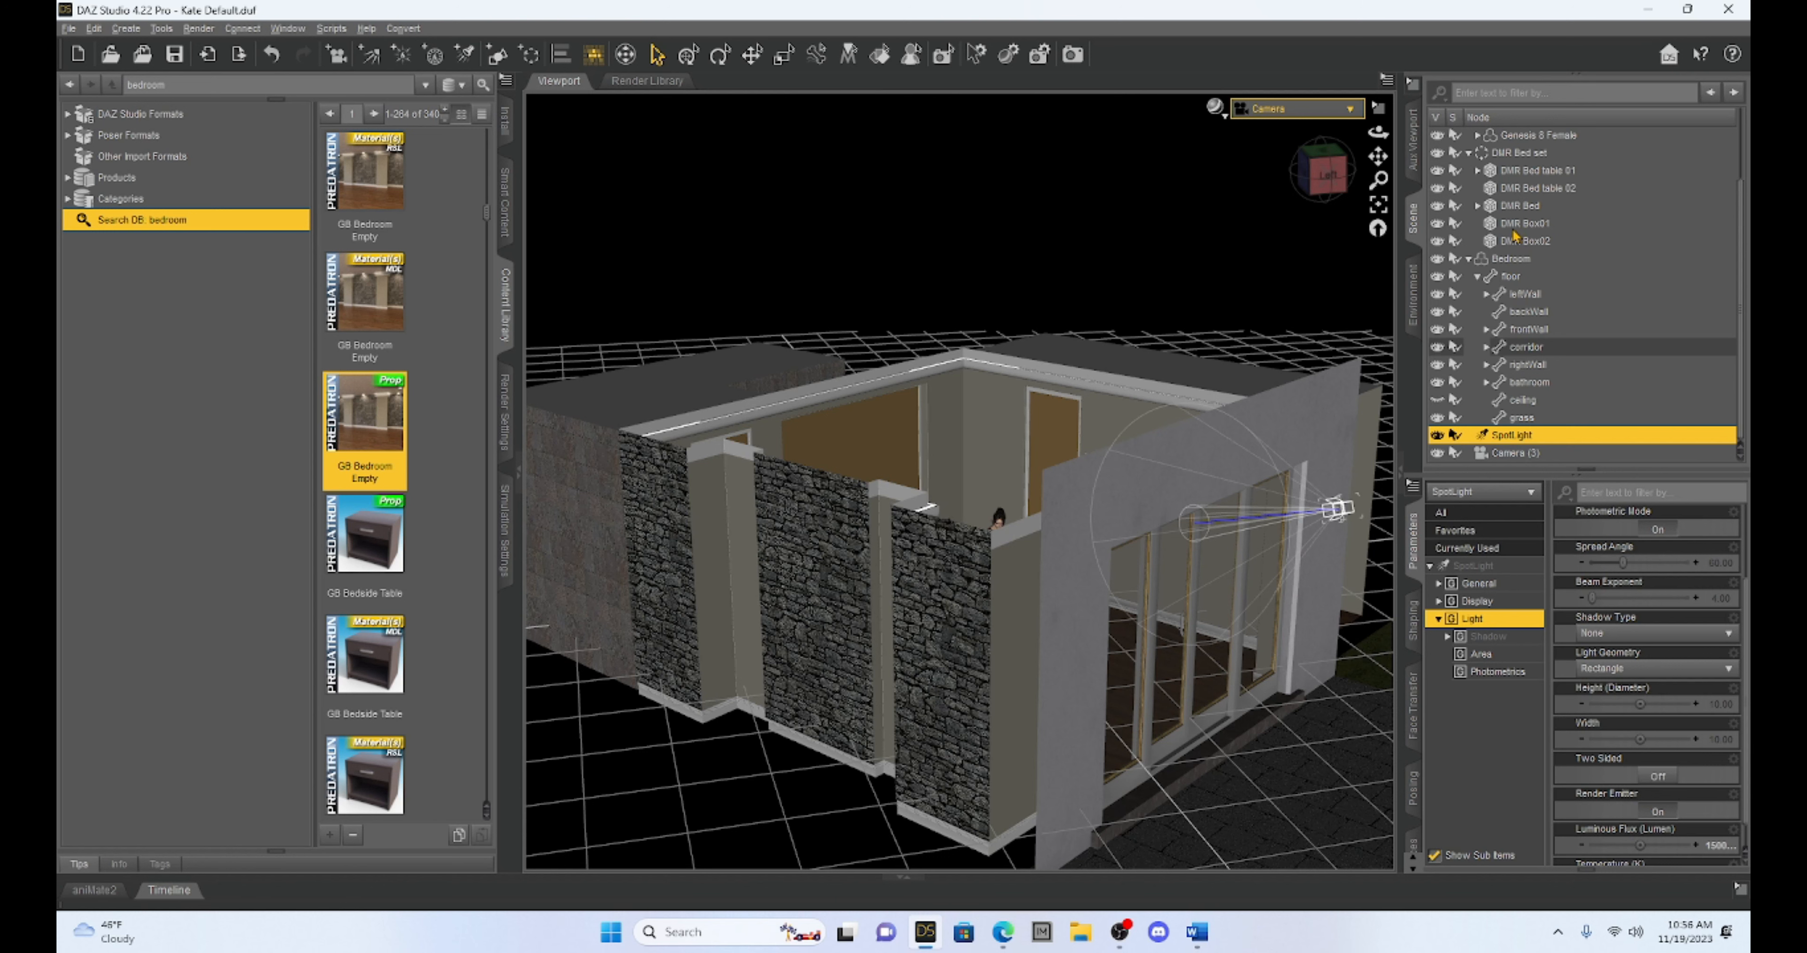
Check the NVIDIA Iray preview through Camera (3) and Camera (2), then return the viewport to Texture Shaded
left_click(1312, 111)
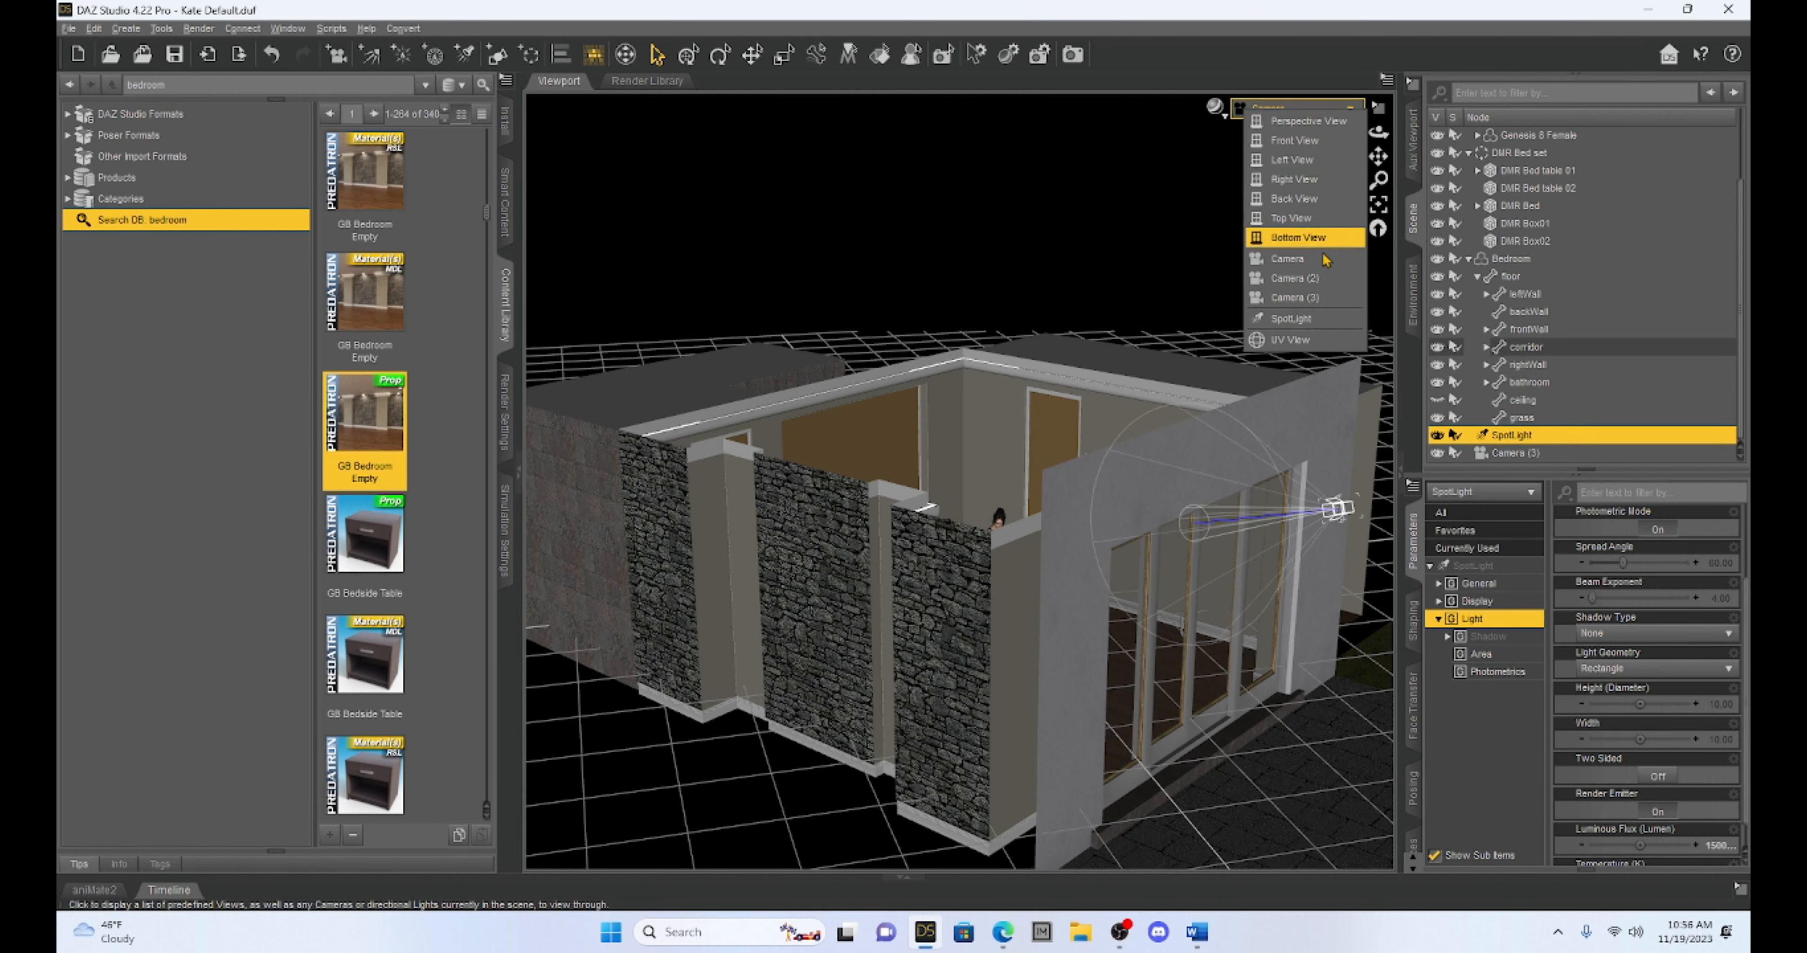
left_click(1312, 298)
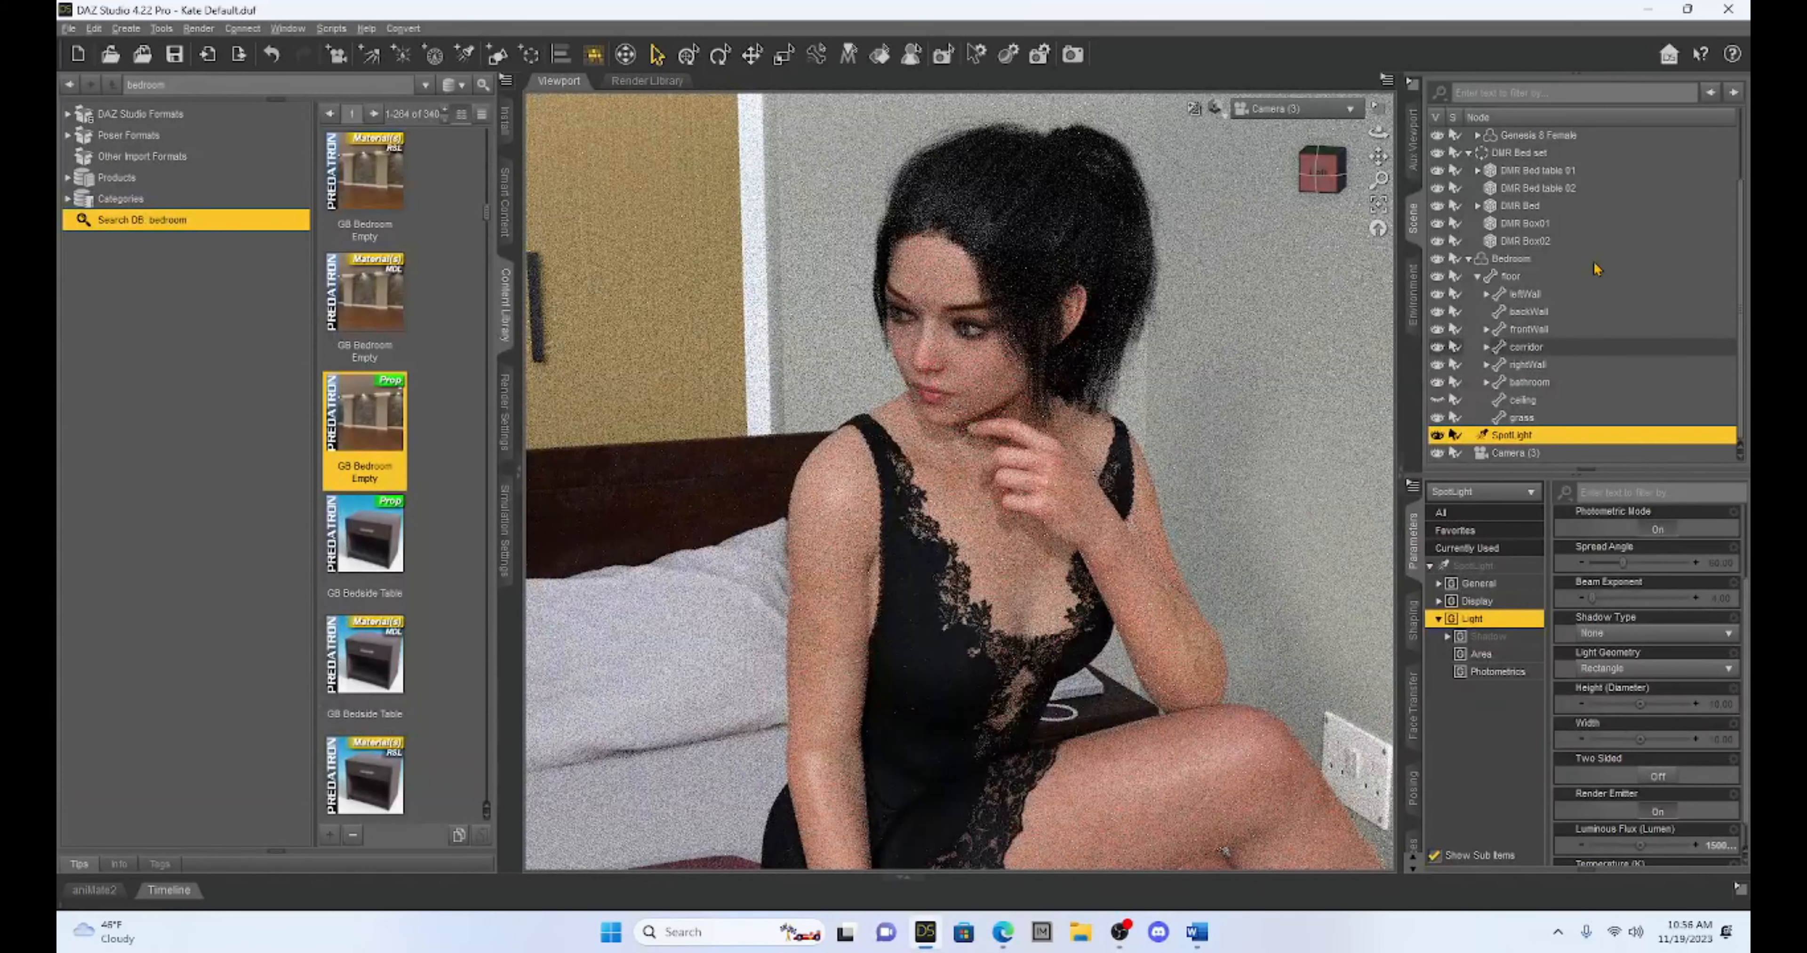
left_click(1333, 109)
left_click(1330, 276)
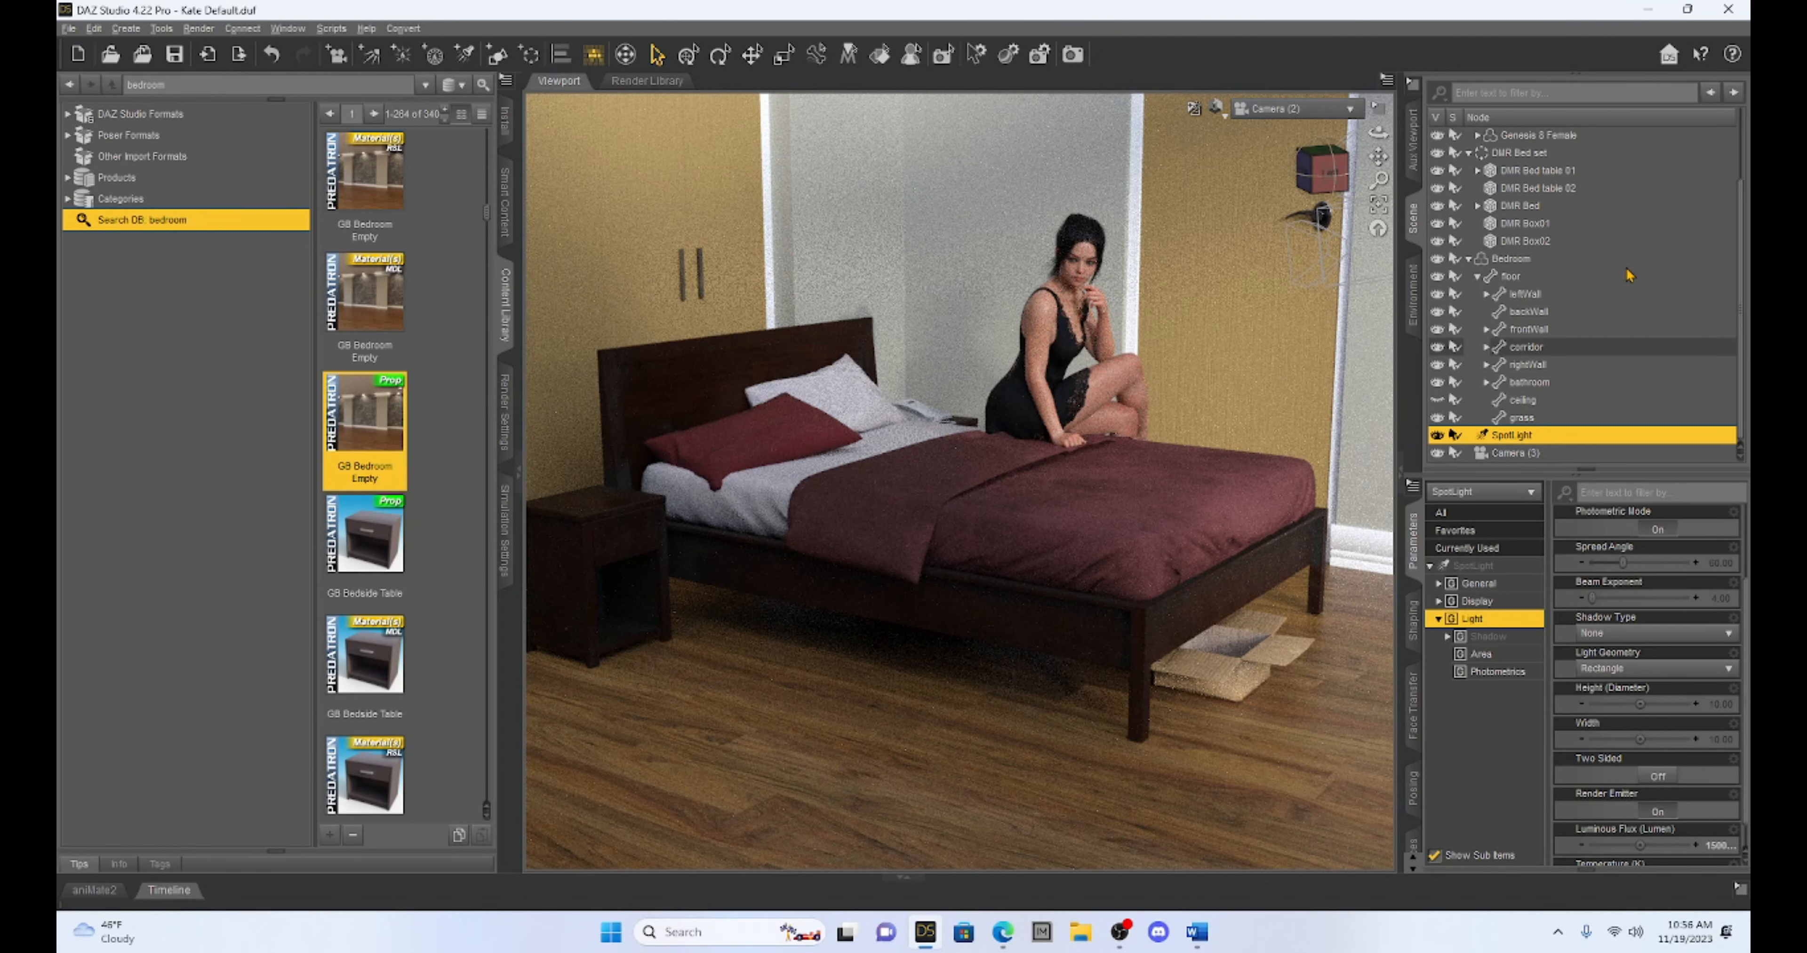
left_click(1217, 109)
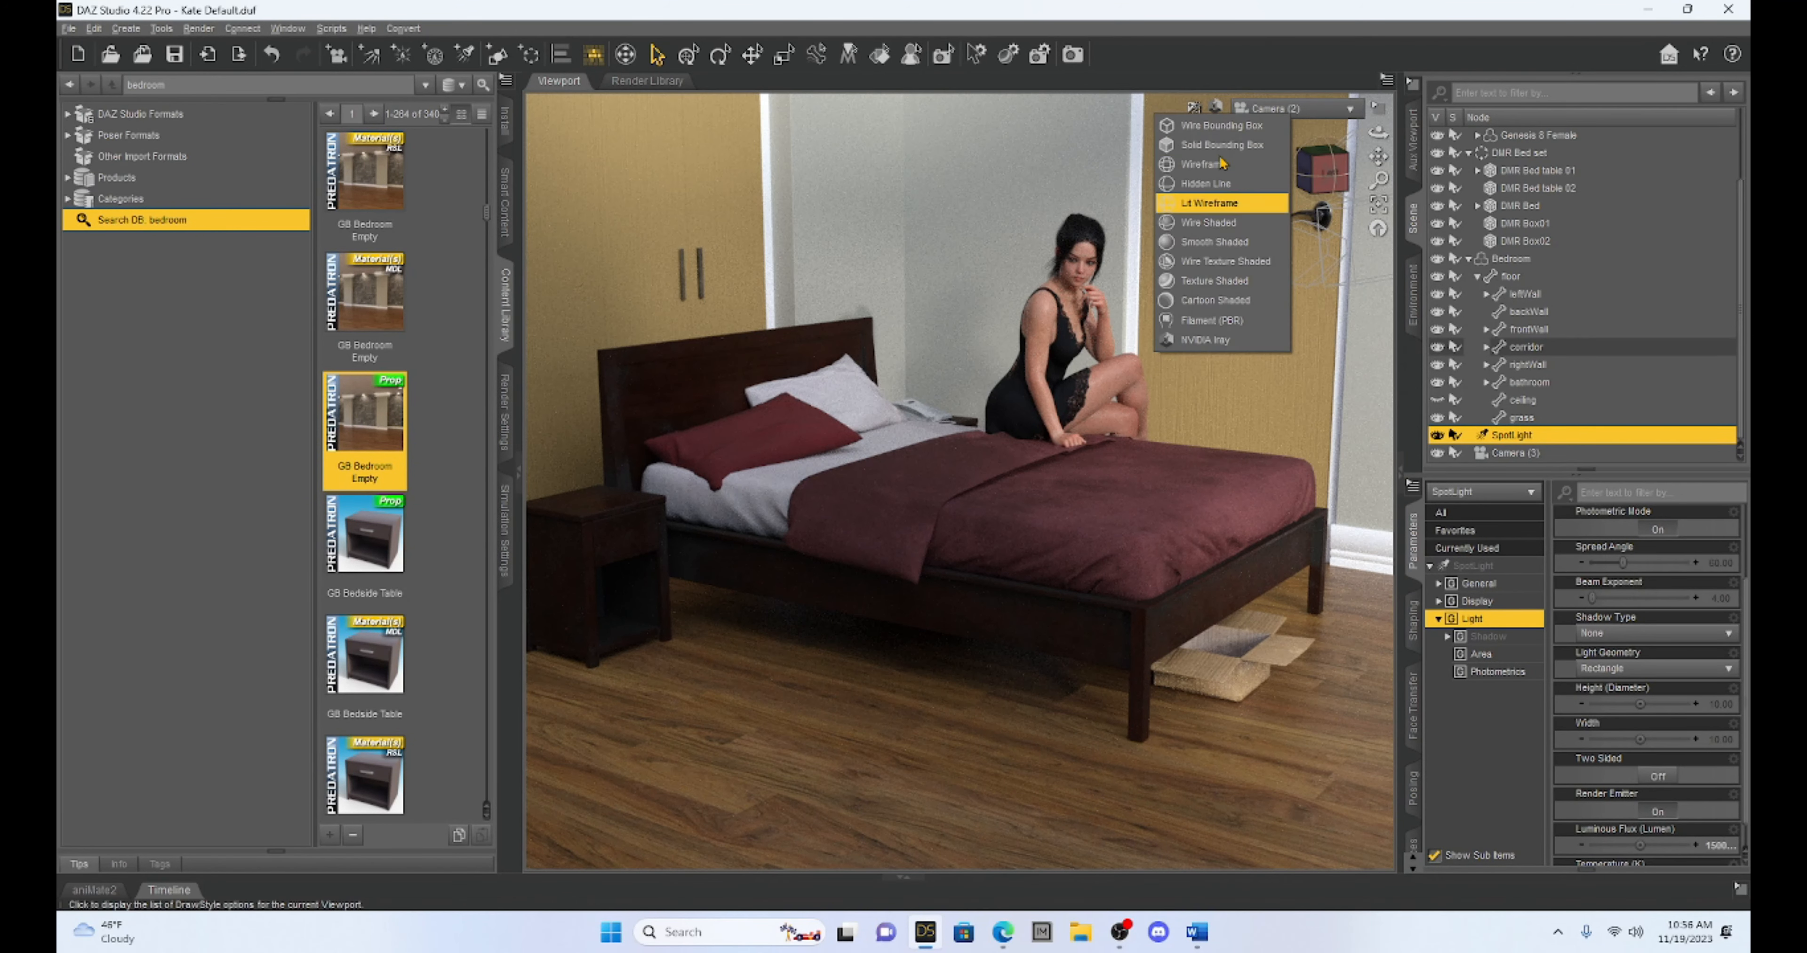
left_click(1197, 285)
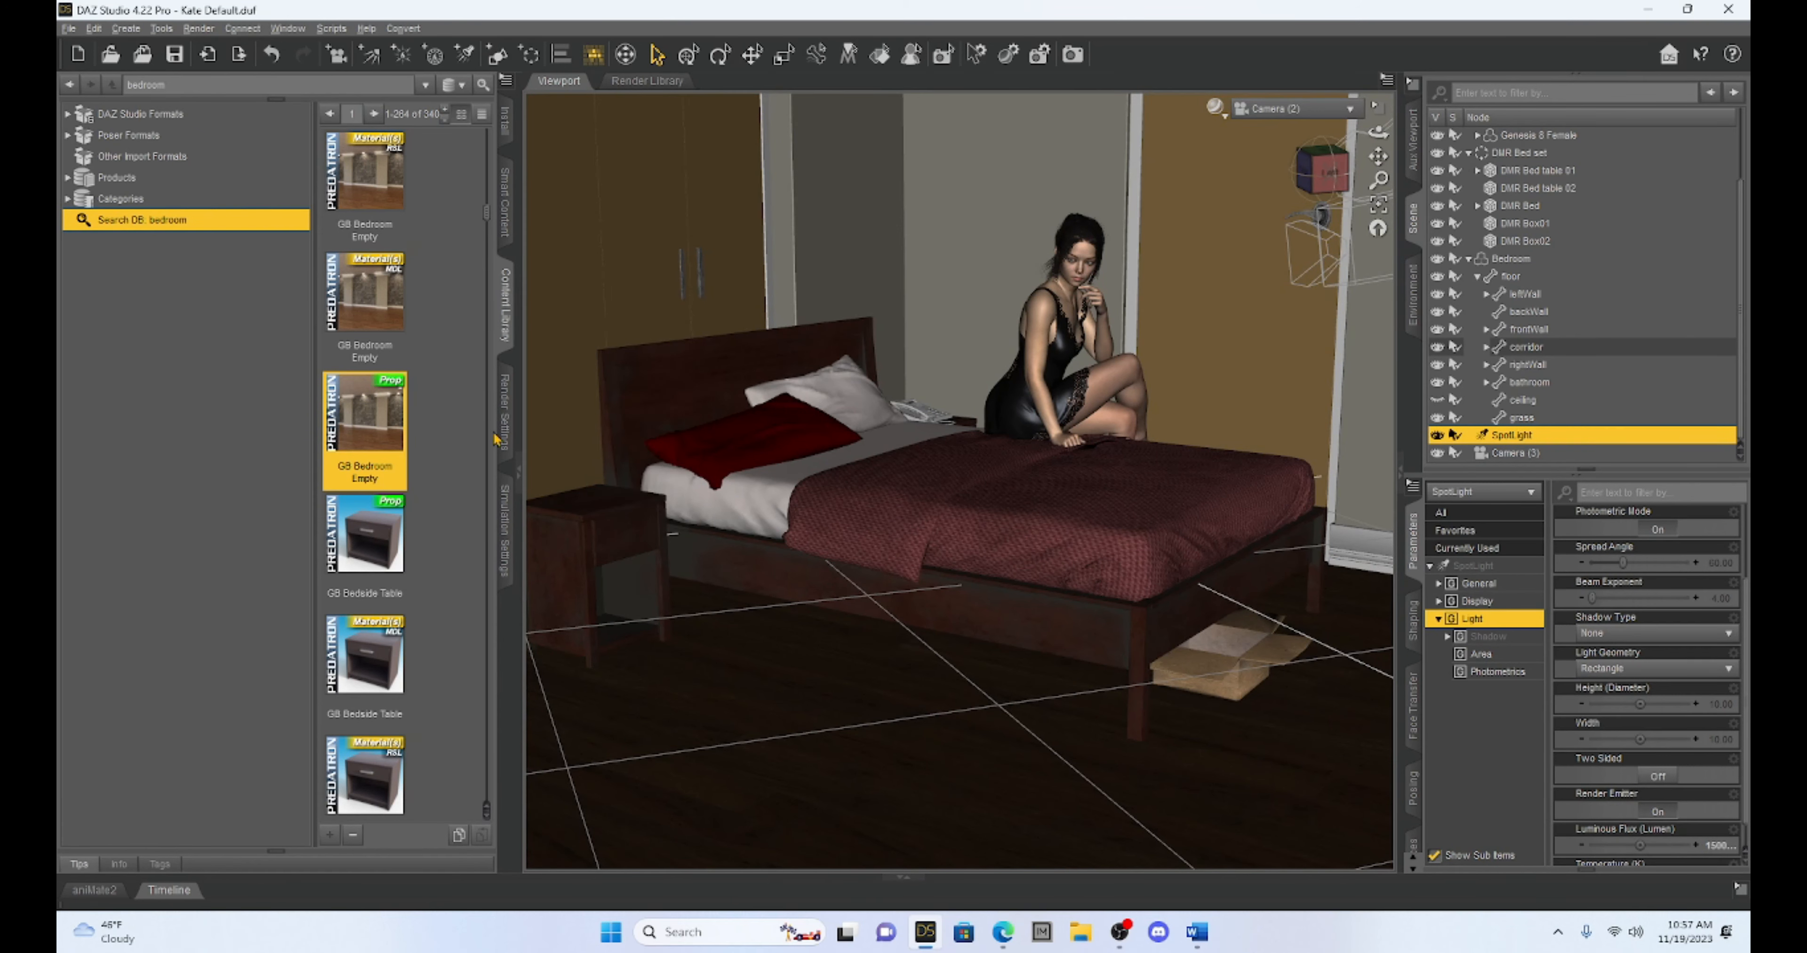
Set the render Environment Mode to Scene Only and preview Camera (2) with NVIDIA Iray shading
left_click(506, 415)
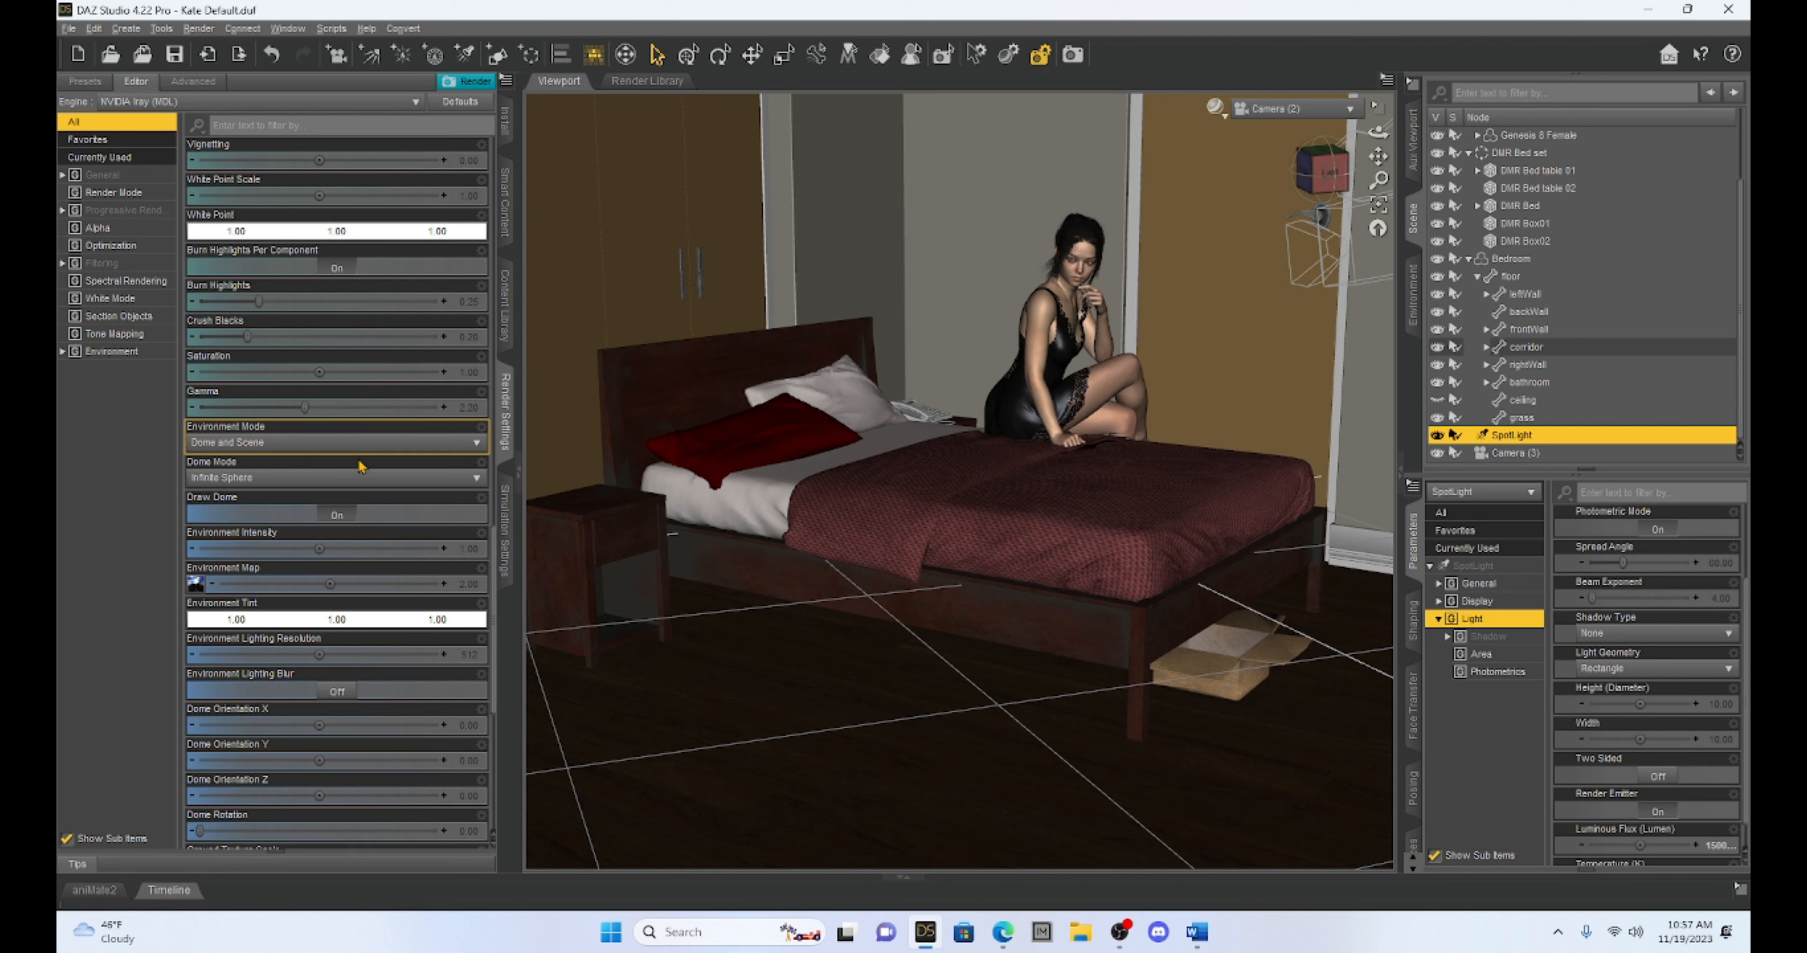
left_click(352, 445)
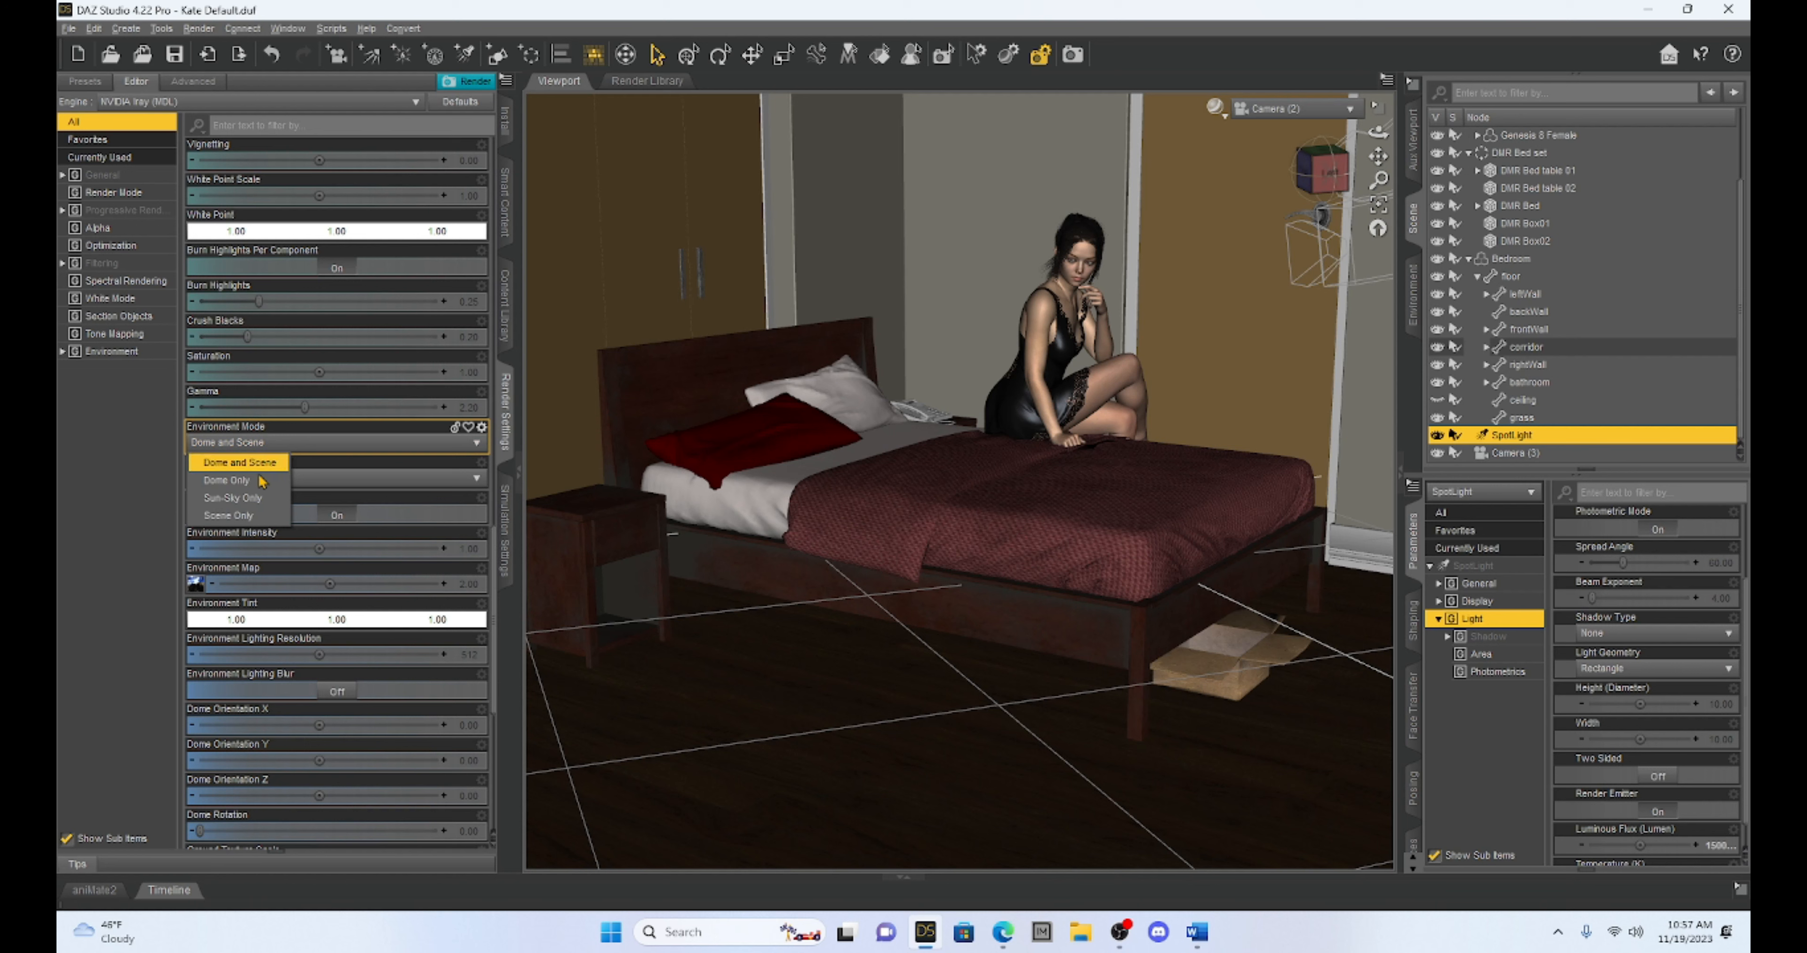
left_click(263, 519)
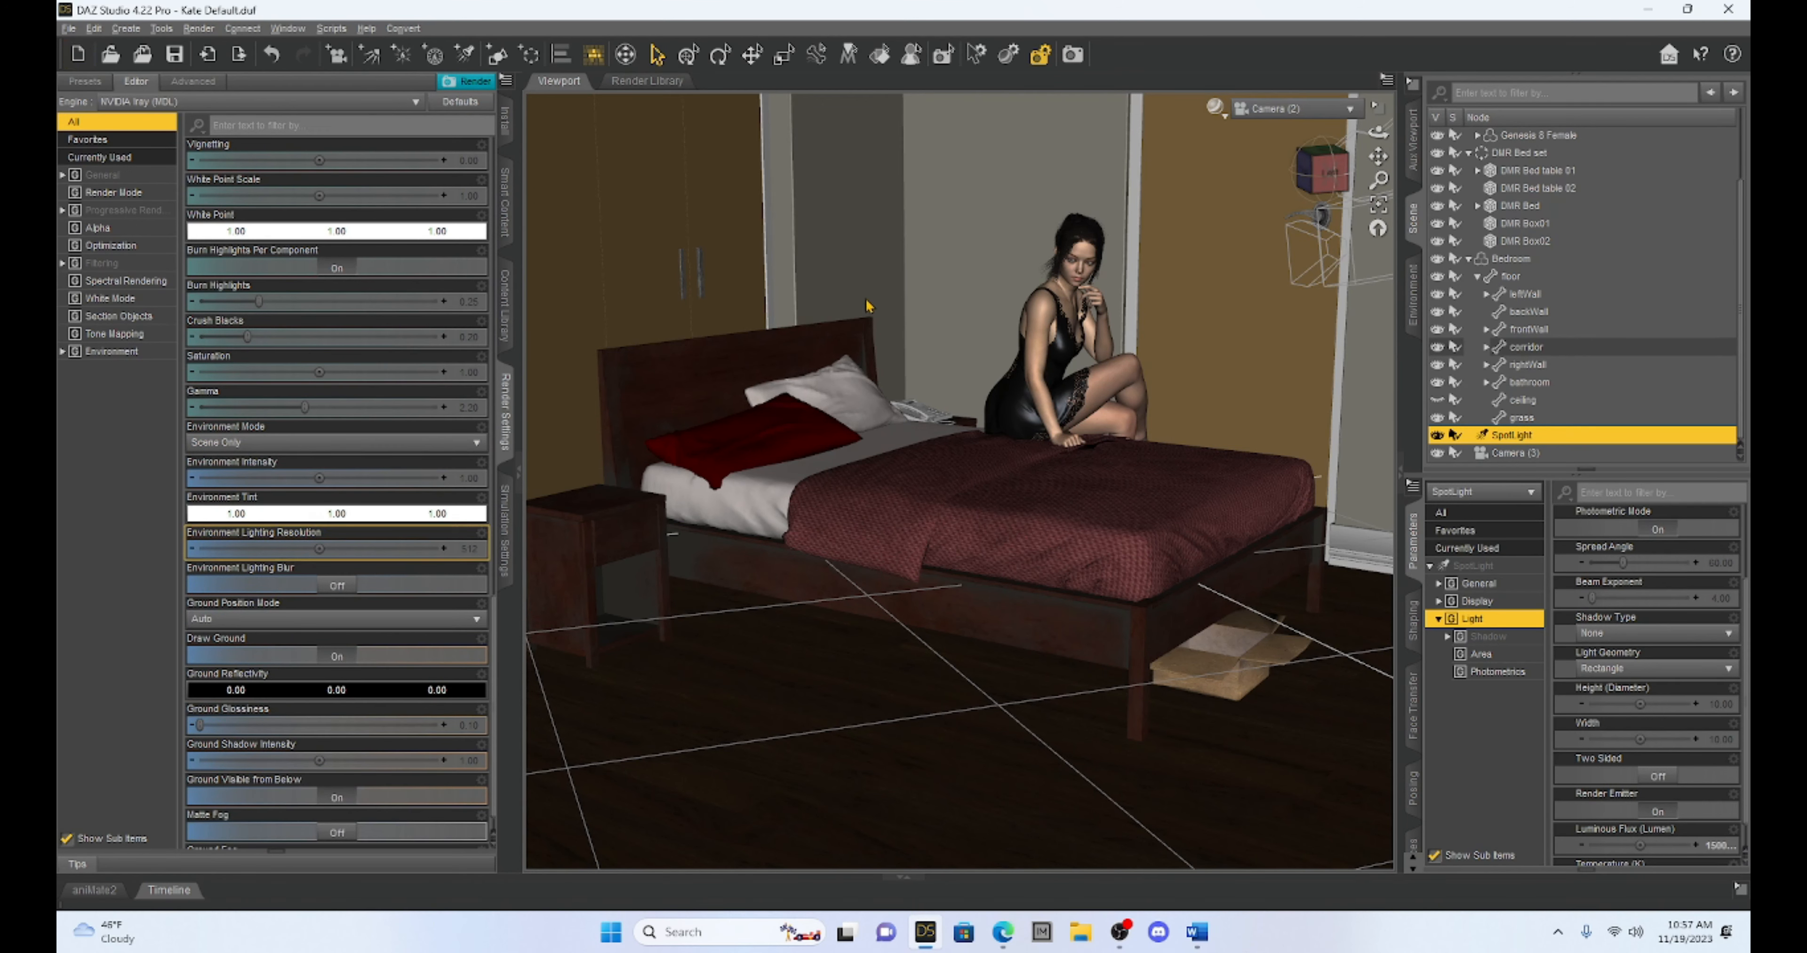
left_click(1224, 122)
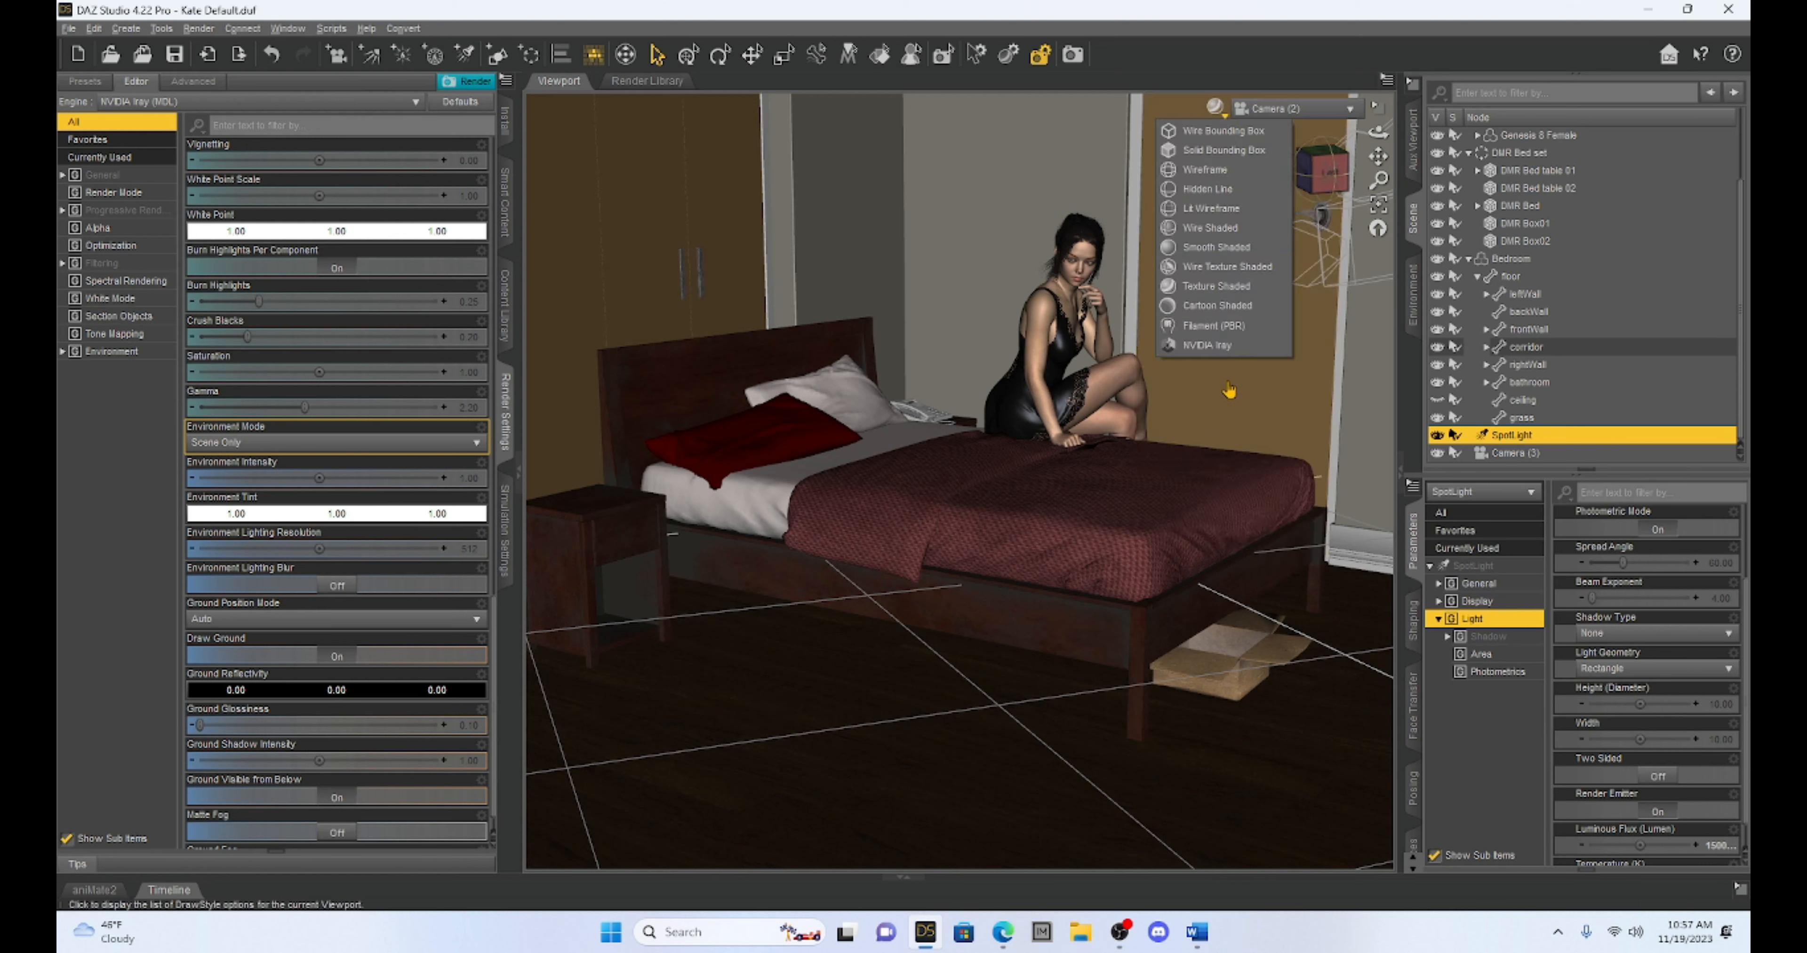
left_click(1228, 354)
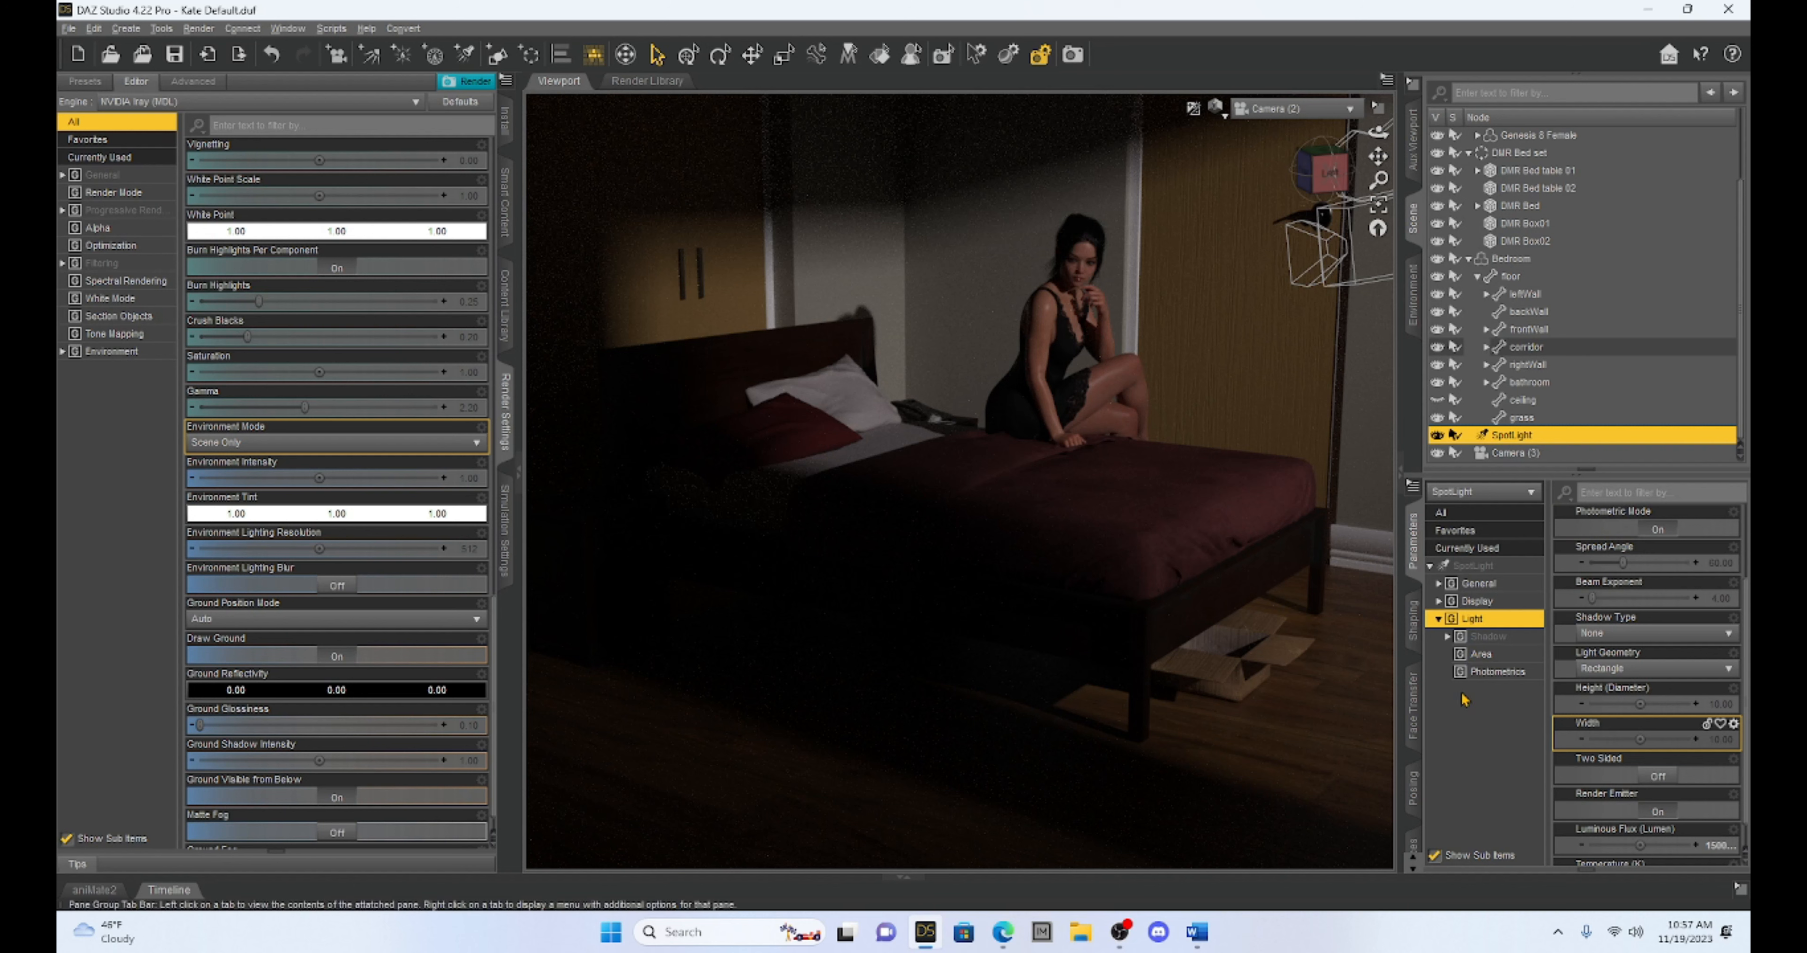
Inspect the spotlight's area and photometric parameters, including the exact Luminous Flux value
left_click(1486, 654)
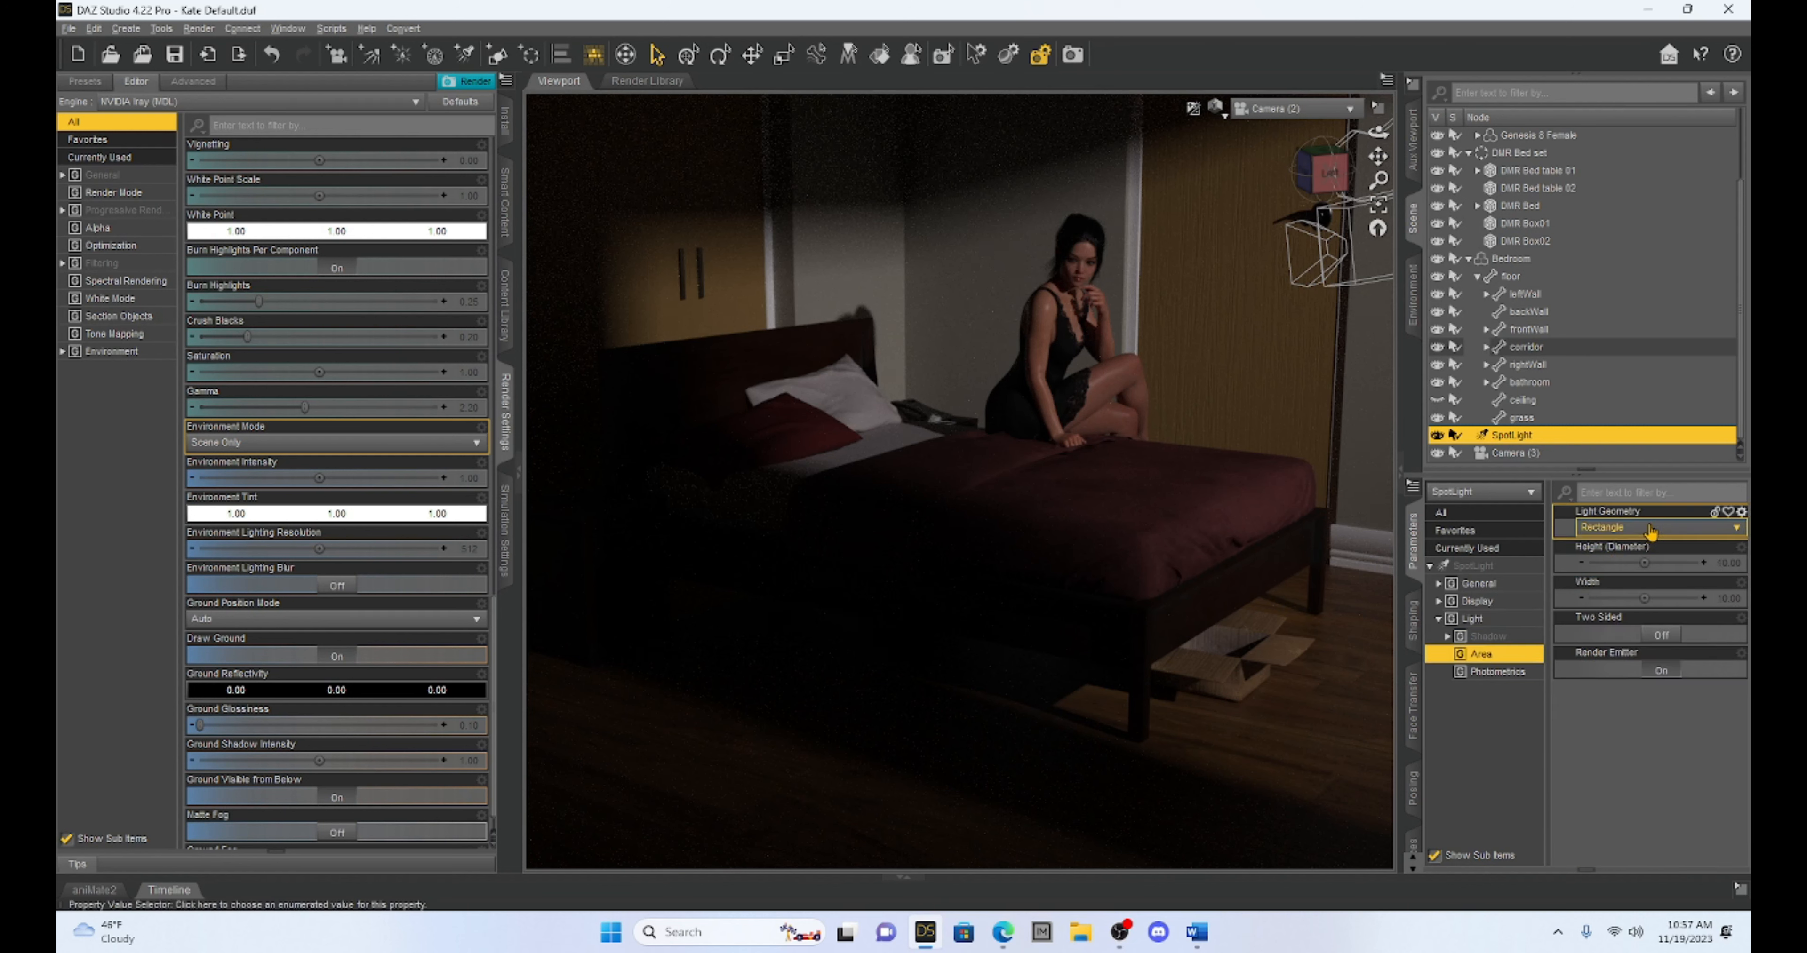
left_click(1493, 674)
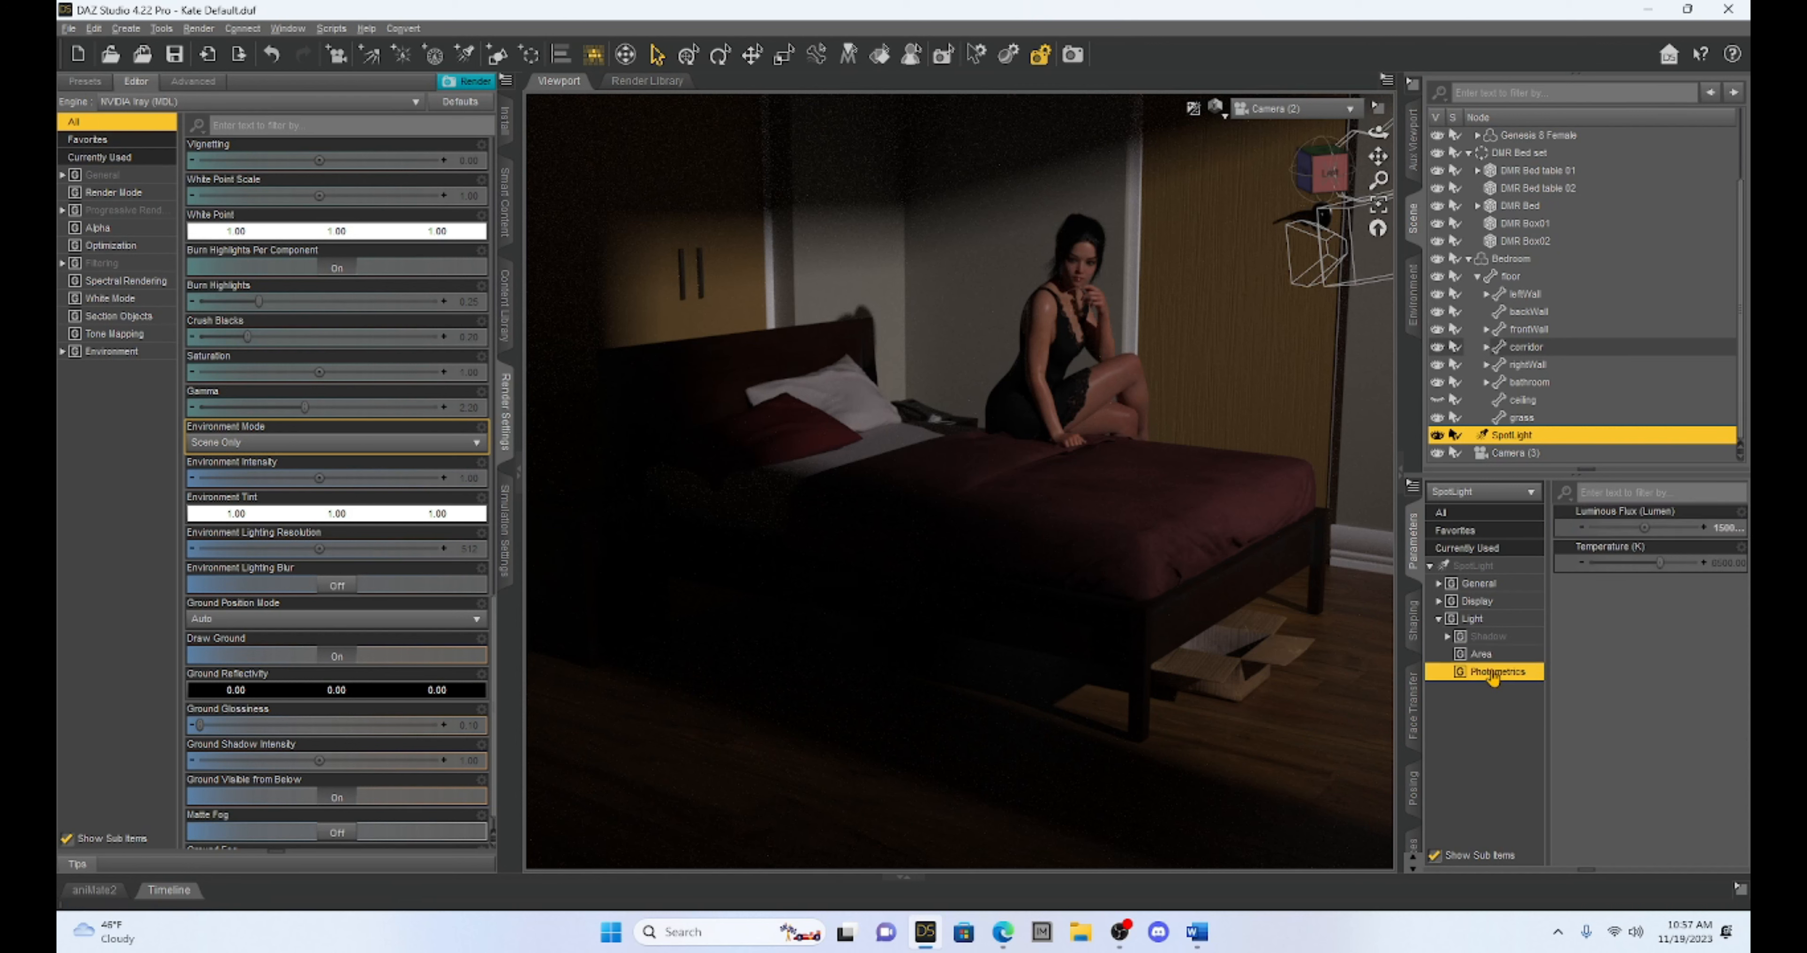
left_click(1727, 532)
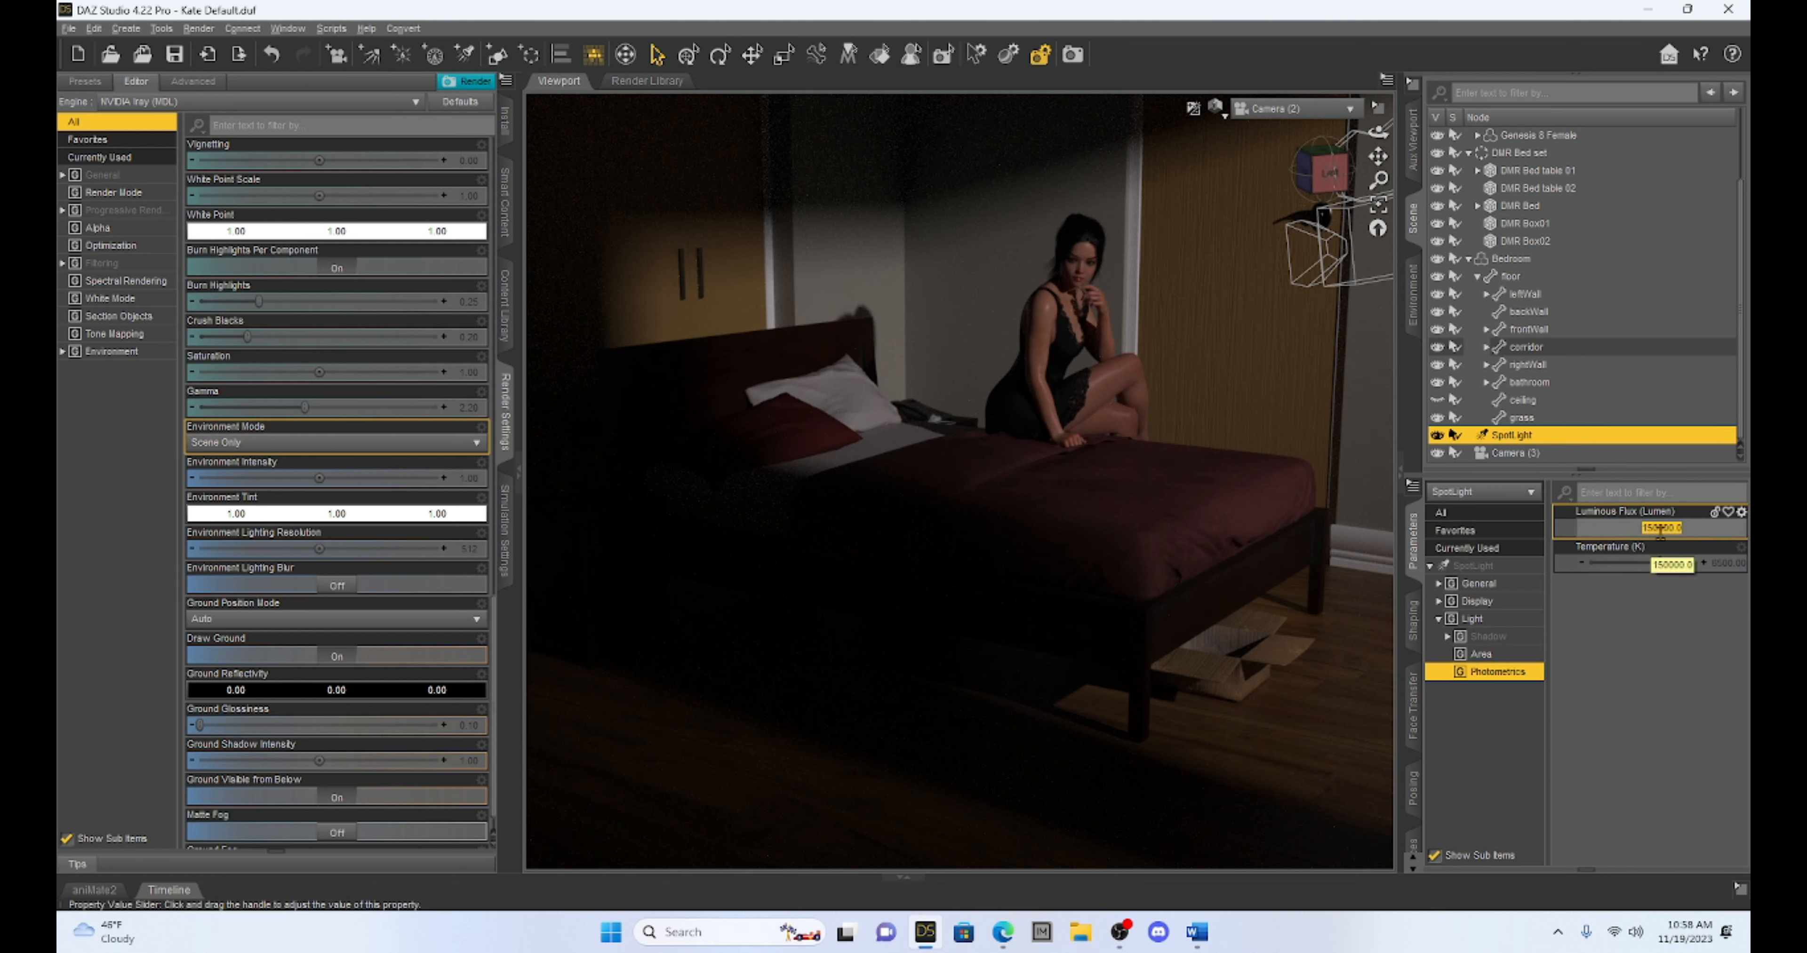
left_click(1481, 621)
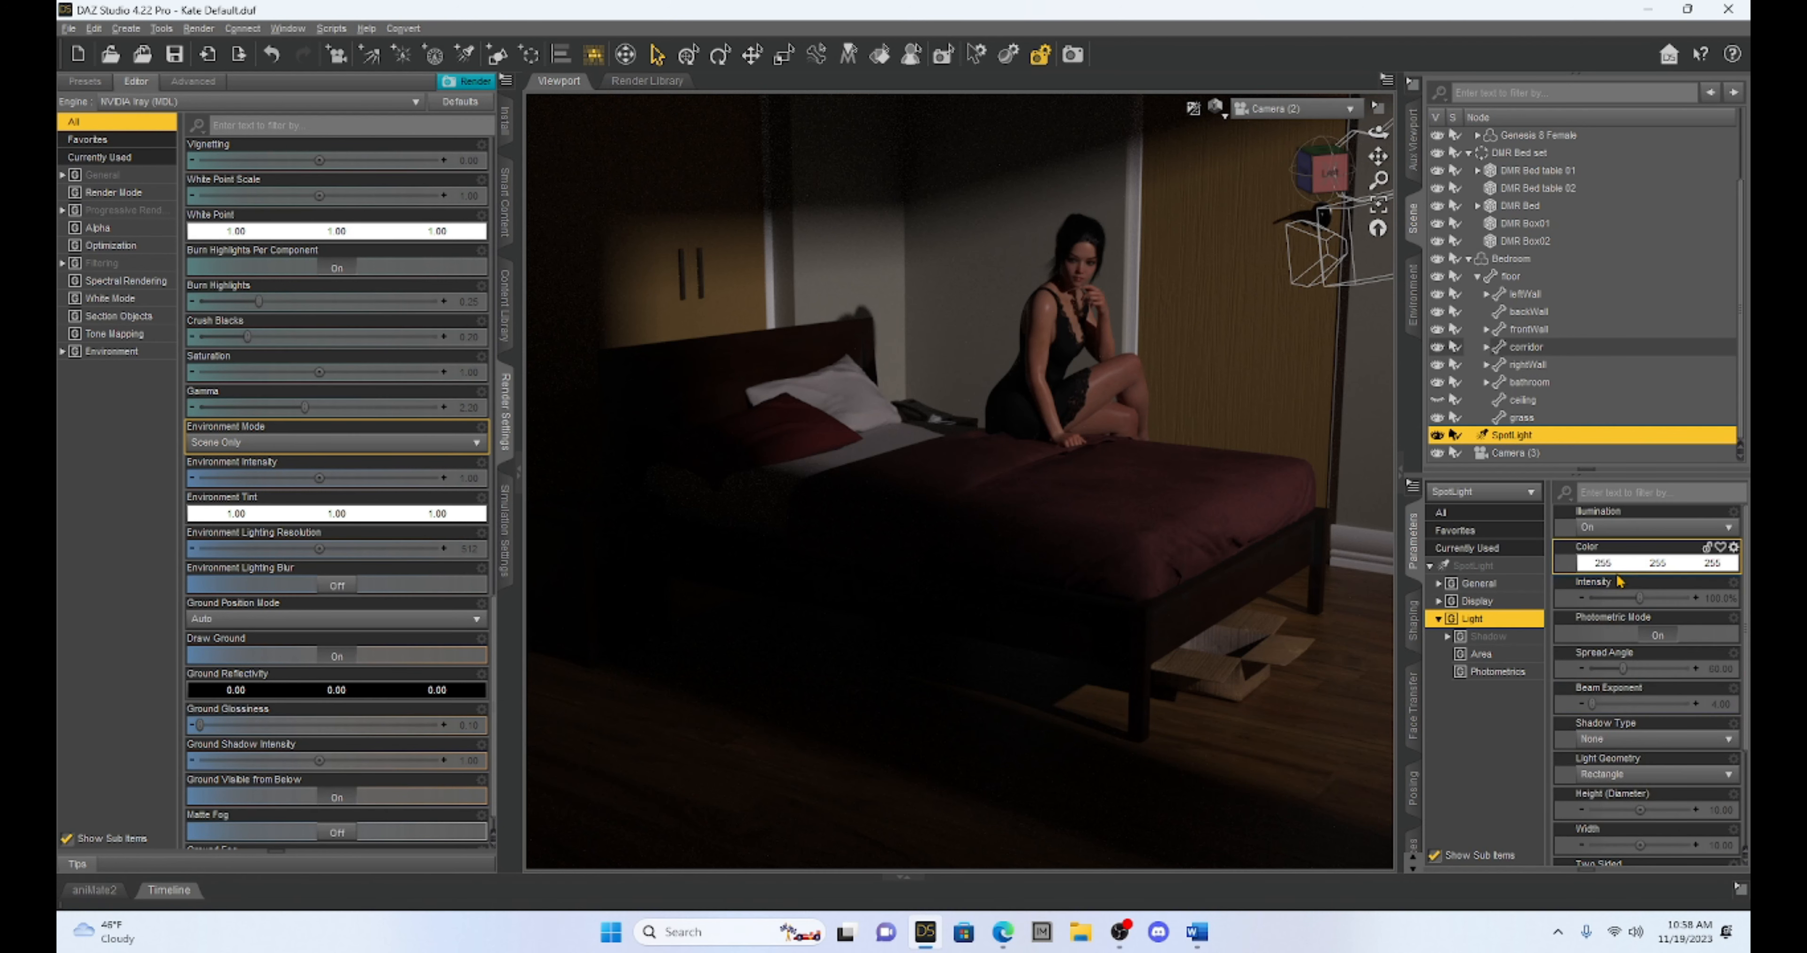
Test the spotlight's Intensity at 200% in the Iray preview and restore it to 100%
left_click_drag(1637, 602, 1682, 610)
left_click_drag(1688, 611, 1694, 610)
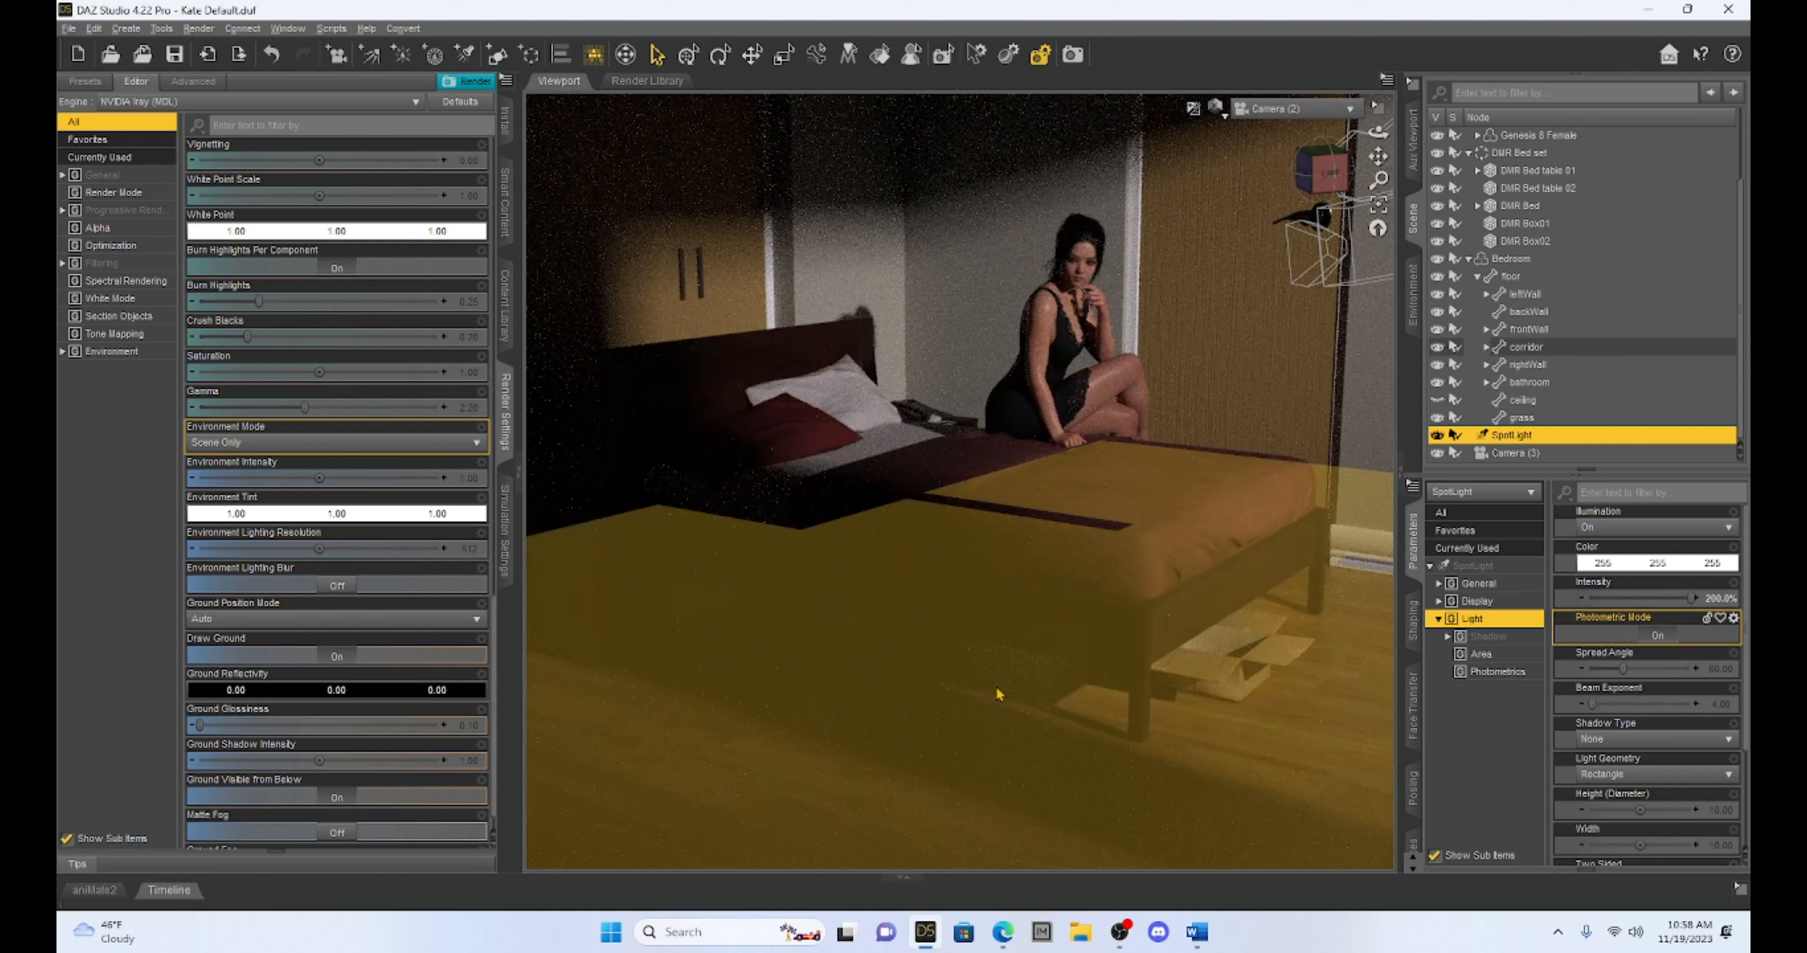
left_click_drag(1690, 598, 1639, 599)
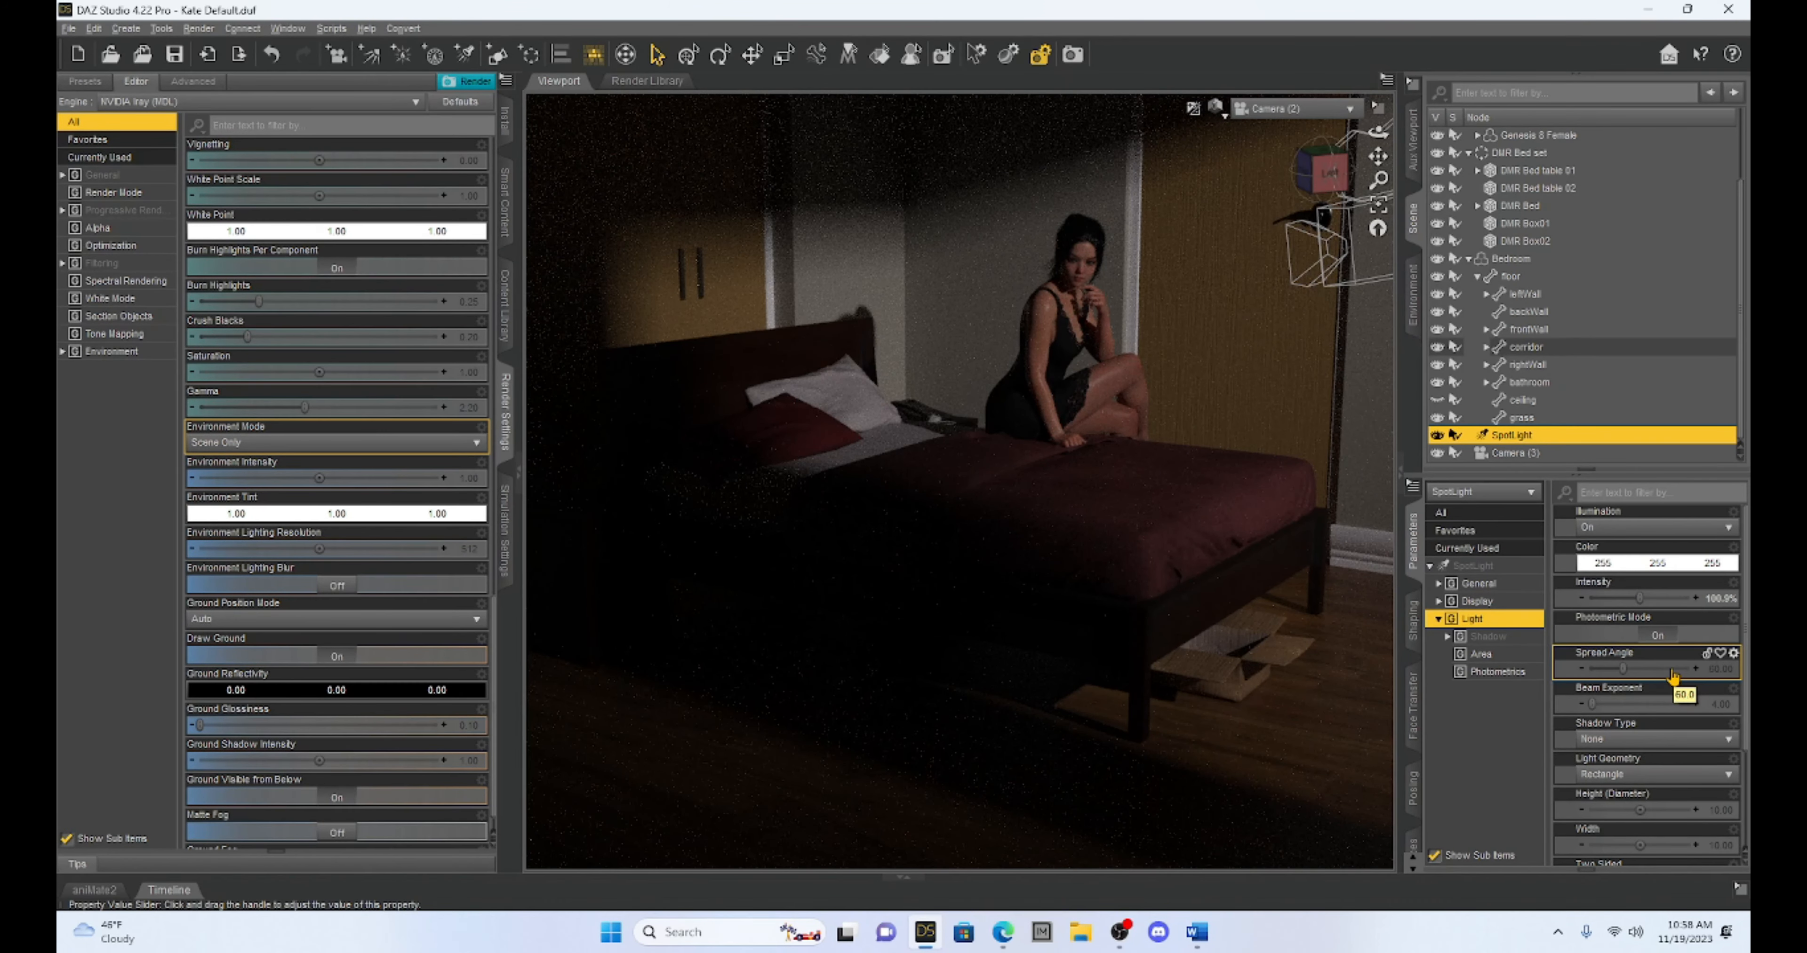
Collapse the render settings to enlarge the preview, and set the spotlight's Height (Diameter) to 100
scroll(1676, 772, "down", 3)
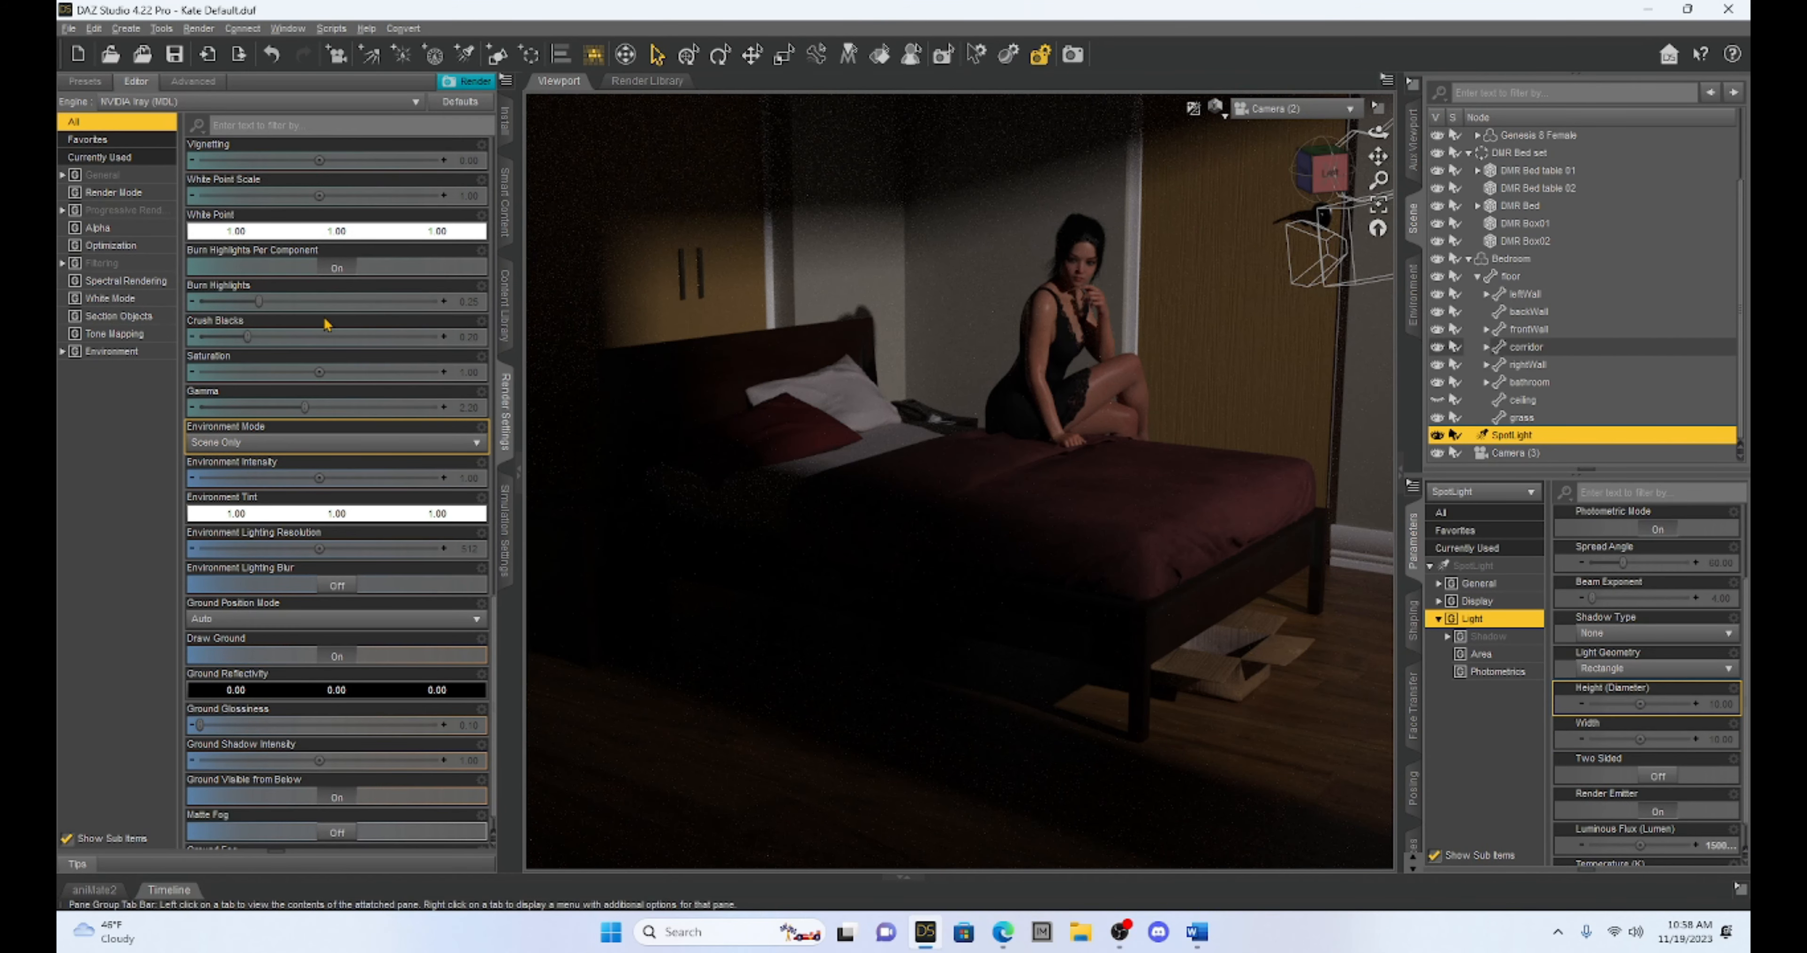
left_click(517, 472)
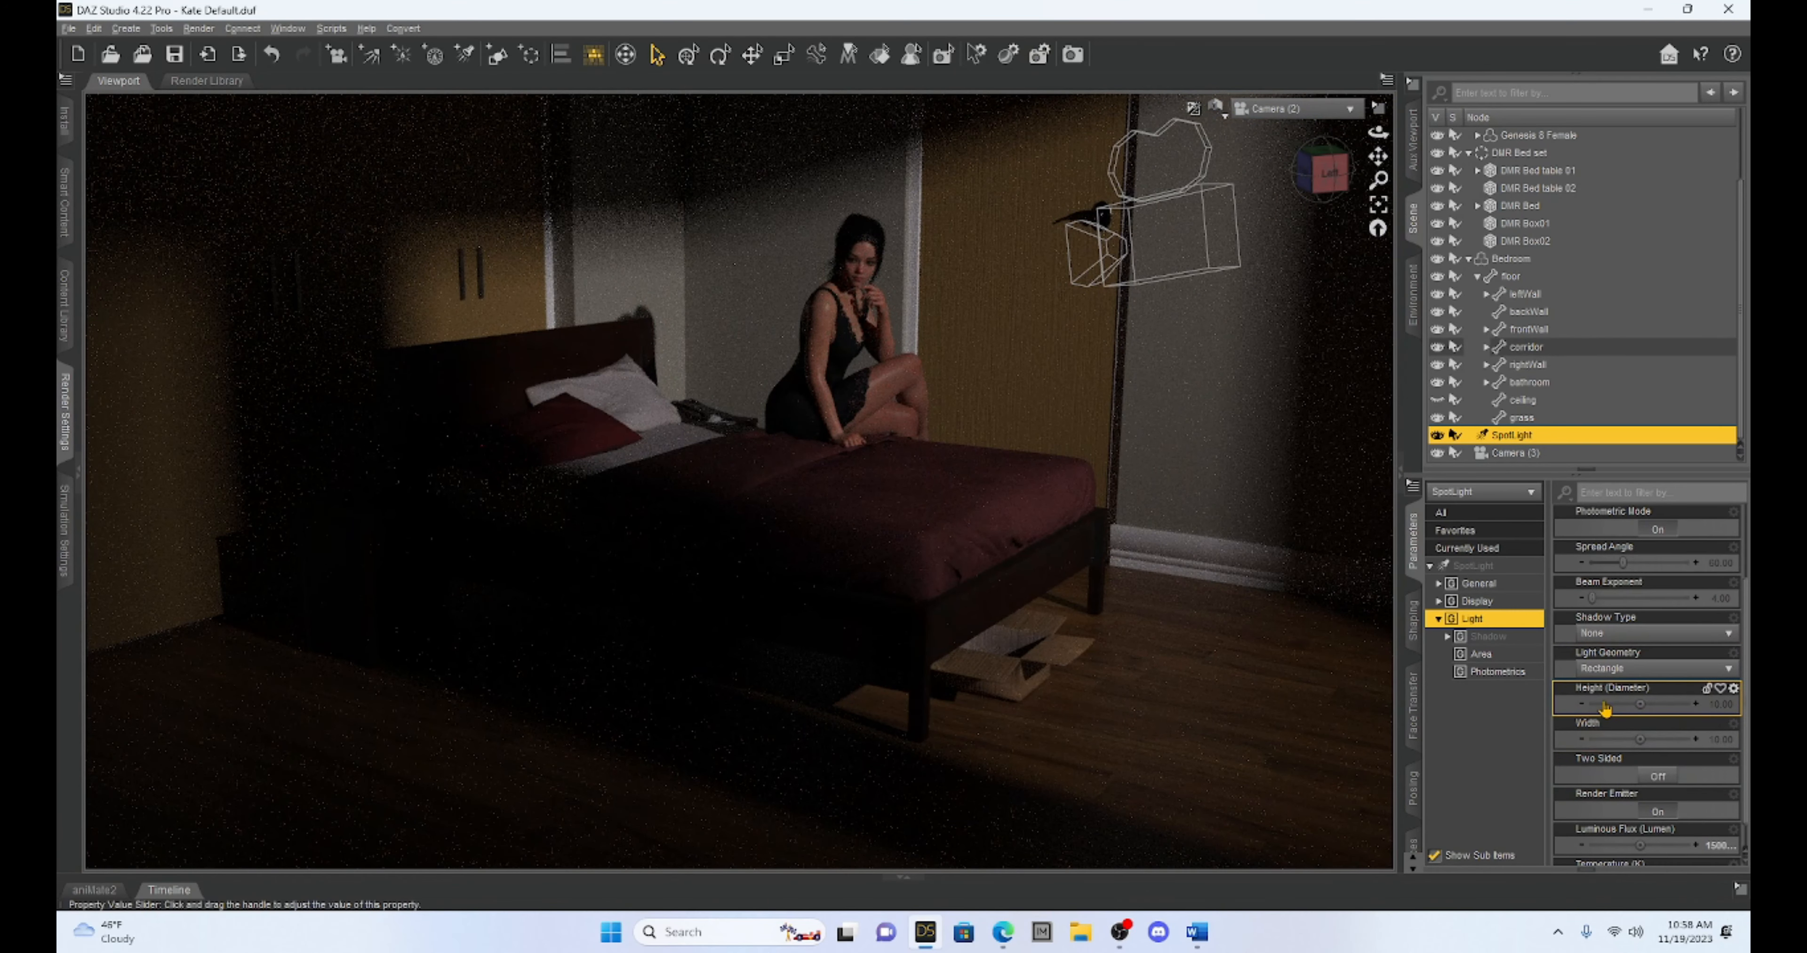
left_click(1721, 706)
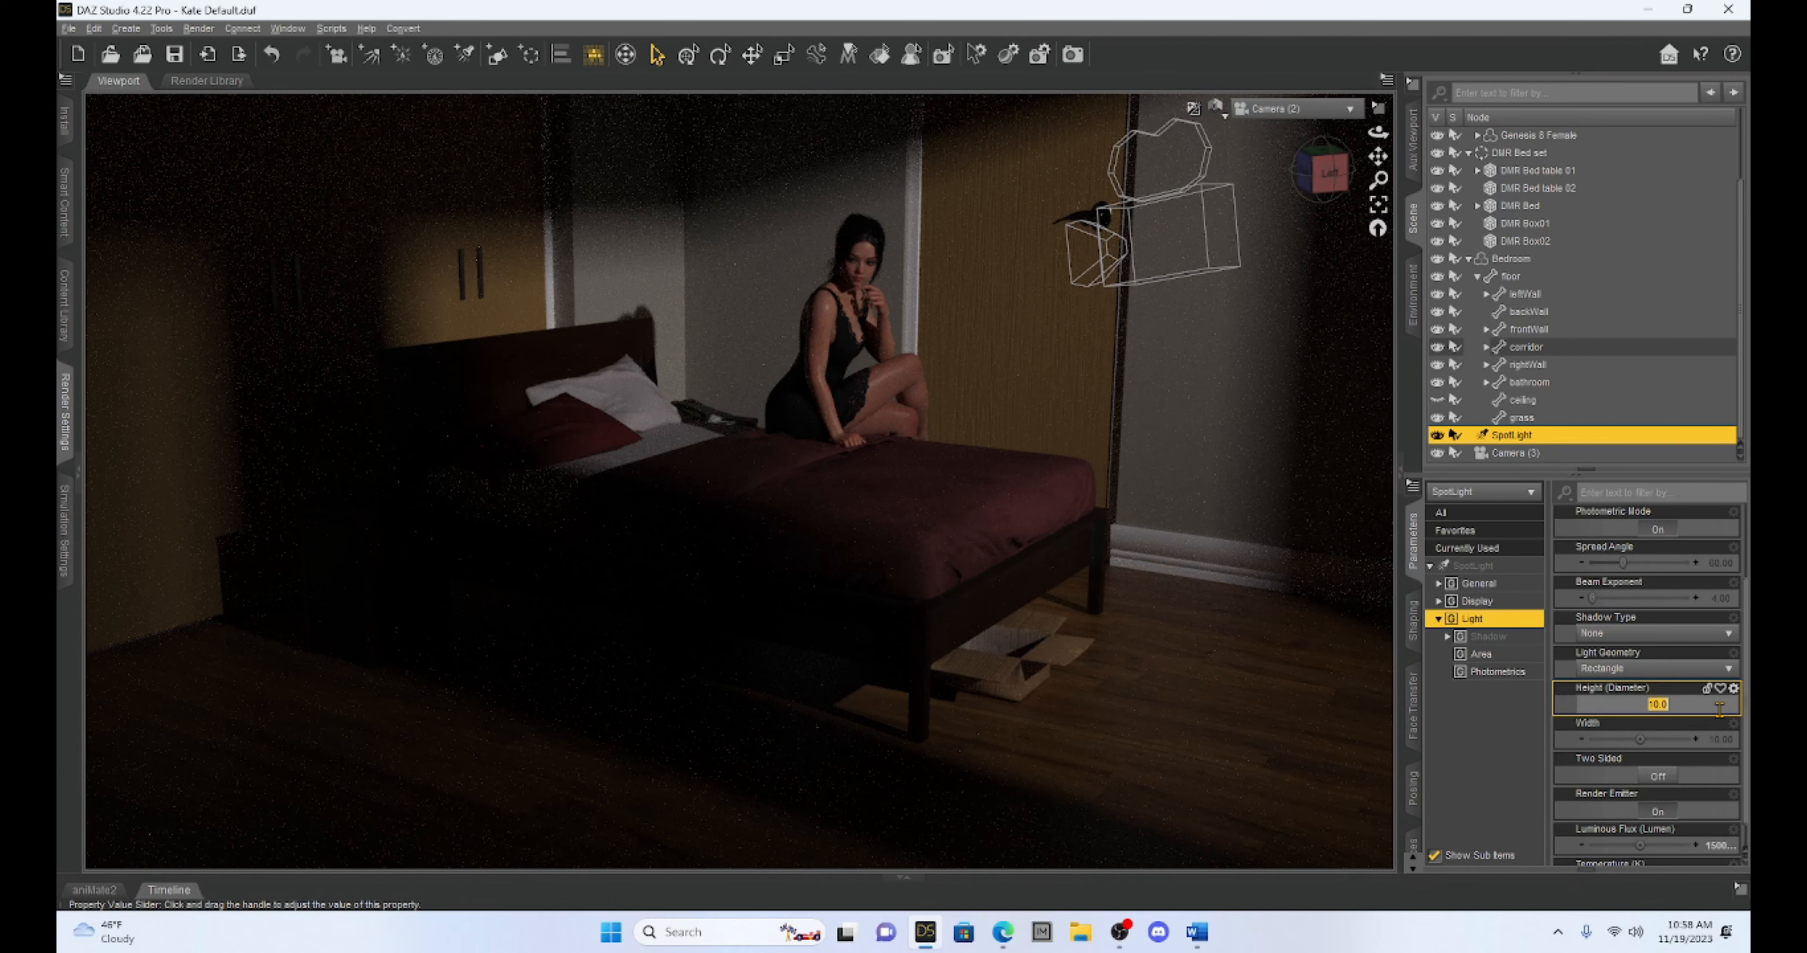
type("100")
key("Return")
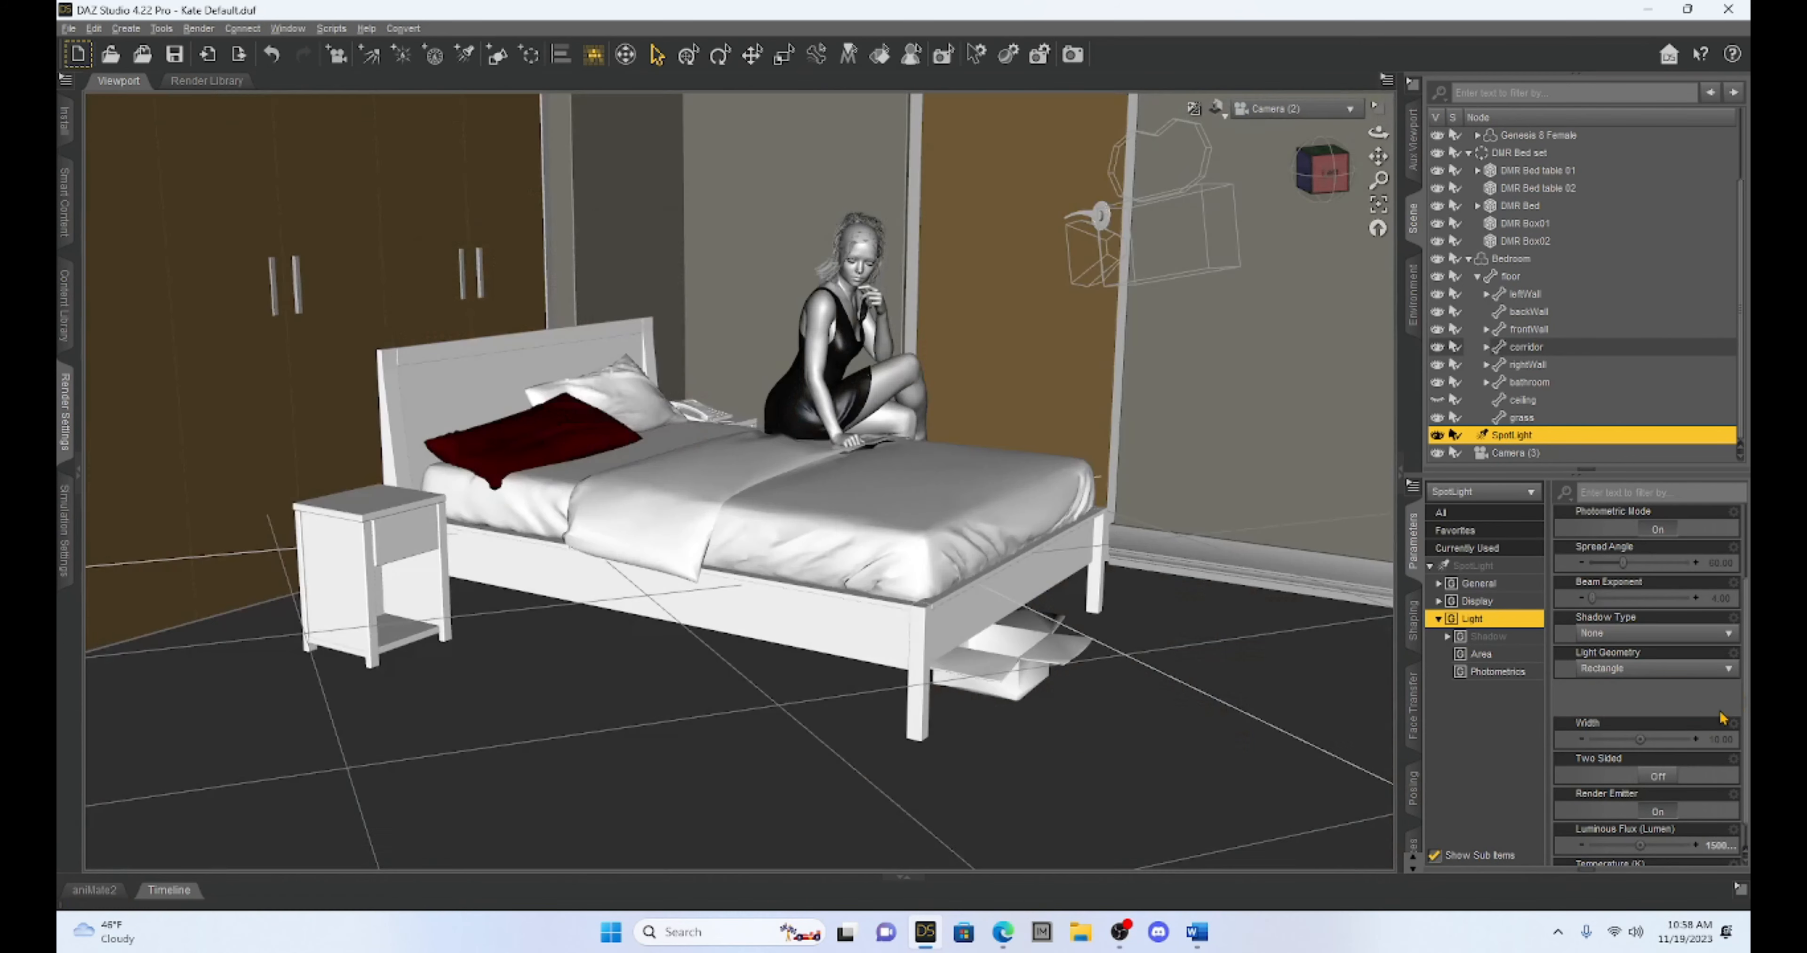